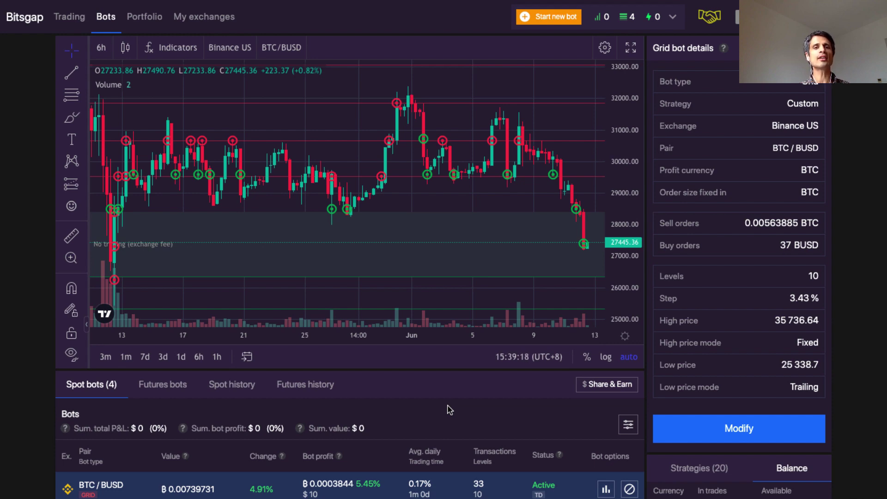
Select the BTC/BUSD grid bot to show its chart and settings
scroll(462, 413, "down", 2)
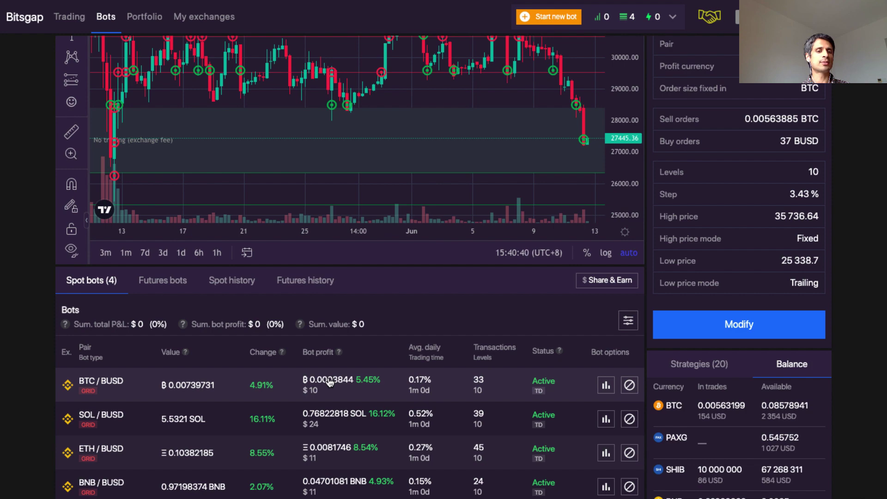
left_click(330, 398)
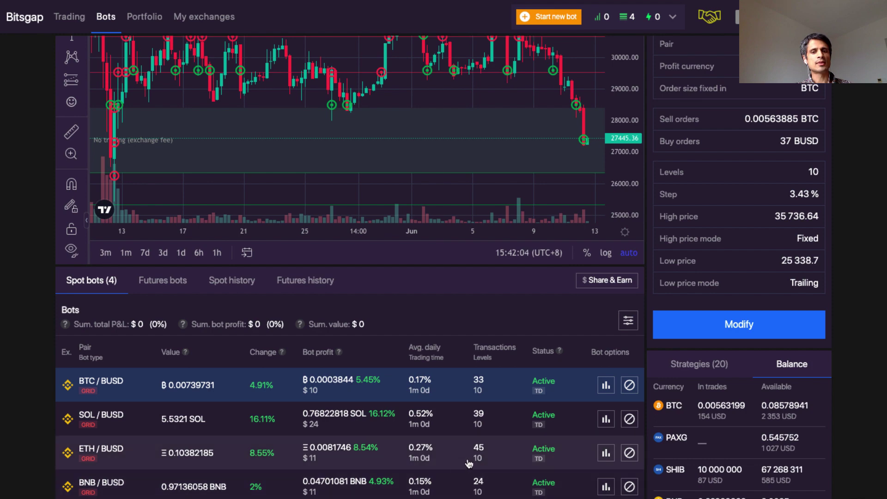
Stop and confirm each of the BTC, SOL, ETH and BNB /BUSD grid bots
left_click(630, 386)
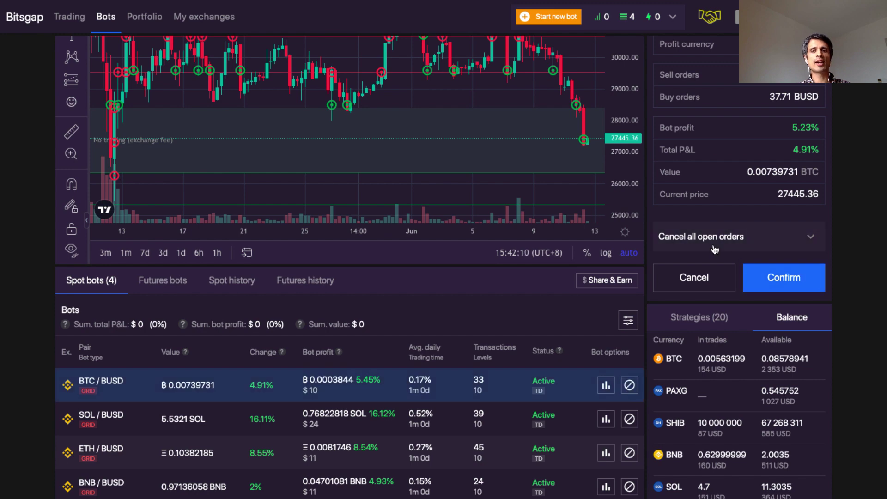
left_click(792, 284)
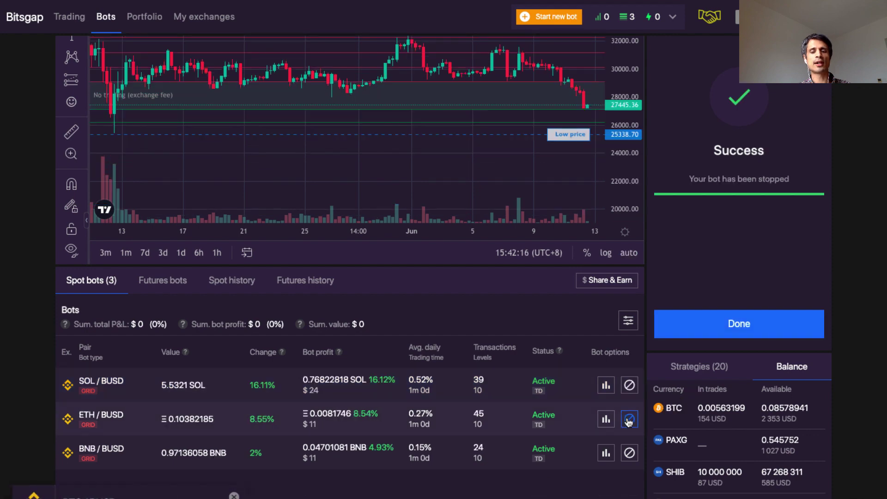
left_click(629, 385)
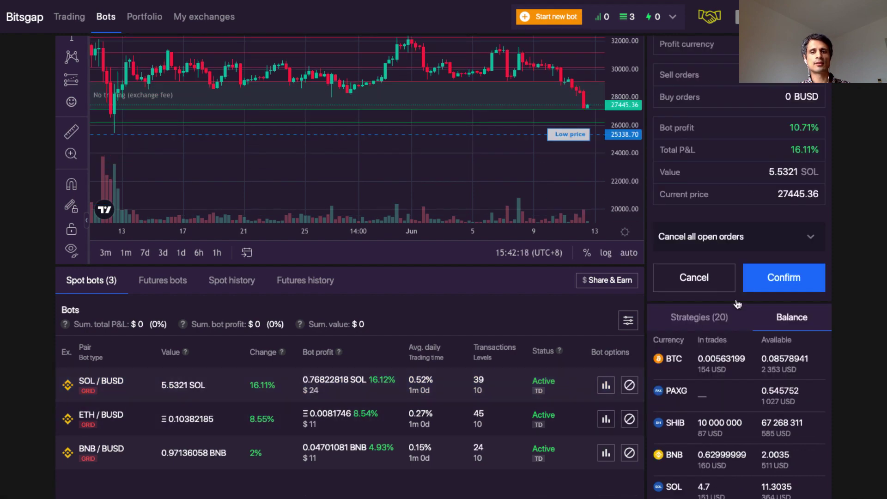
left_click(787, 280)
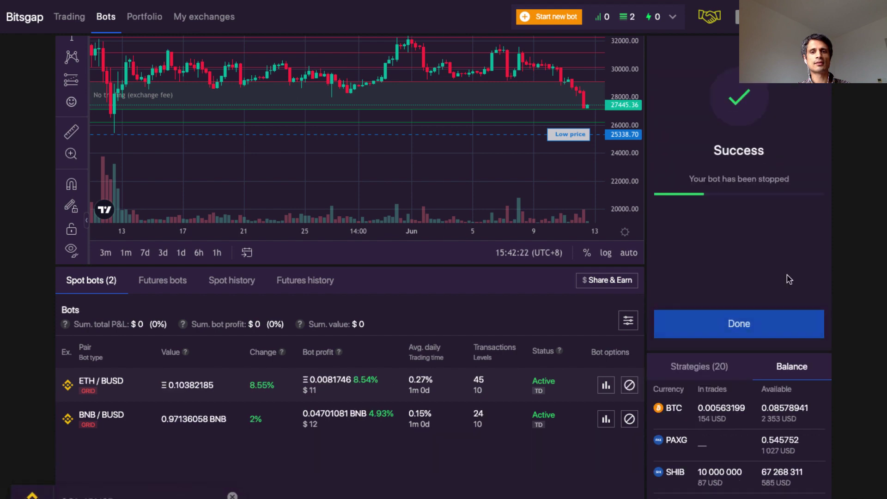
left_click(630, 387)
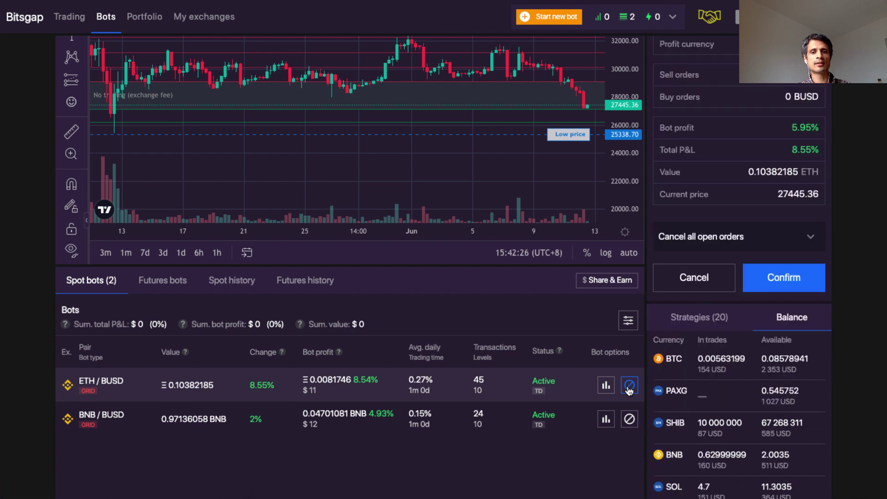
left_click(773, 278)
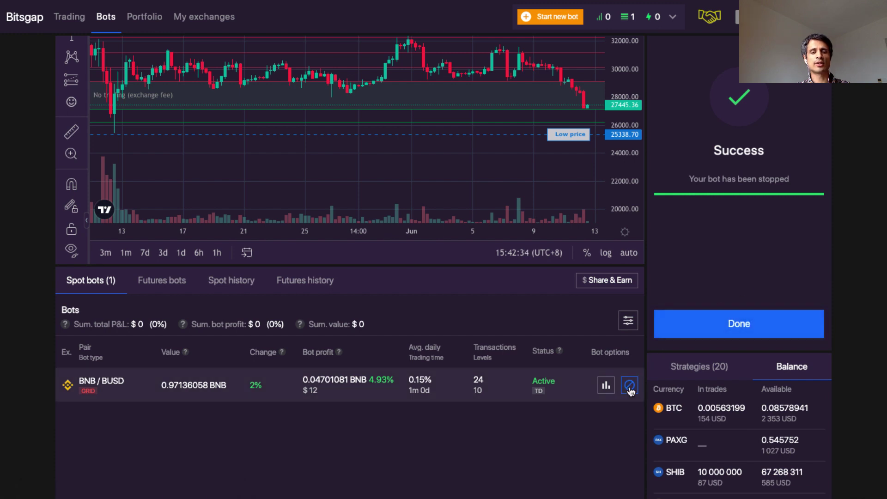
left_click(630, 385)
left_click(758, 287)
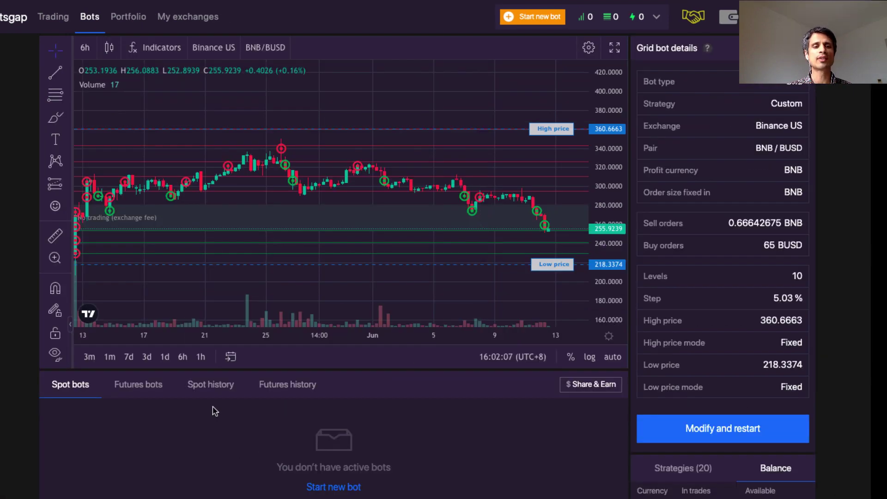
Show the Spot history list of closed bots, scrolled down to the BTC/BUSD entry
left_click(213, 387)
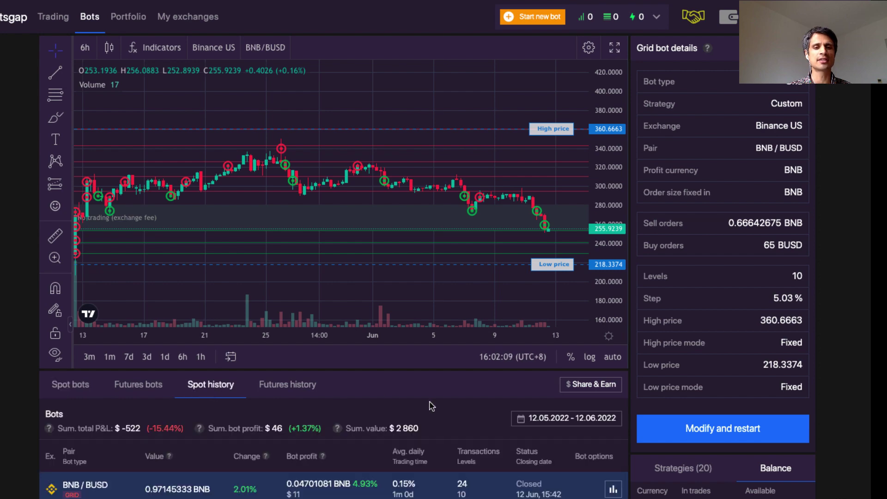
scroll(448, 416, "down", 3)
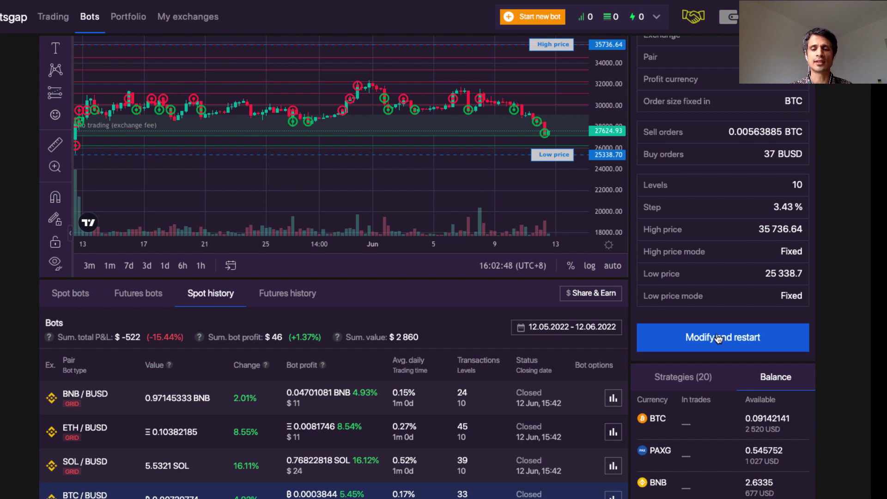
Modify and restart the BTC/BUSD bot, lowering the grid high price to 32,000
left_click(718, 338)
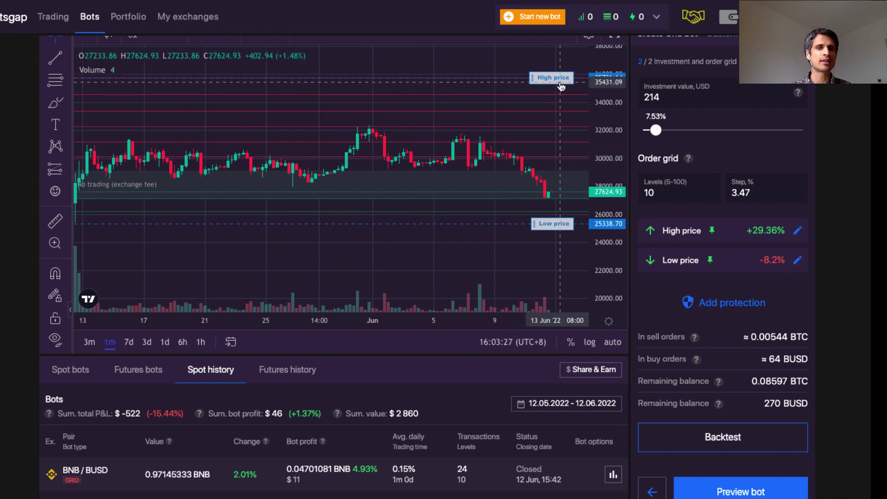
left_click_drag(560, 82, 549, 131)
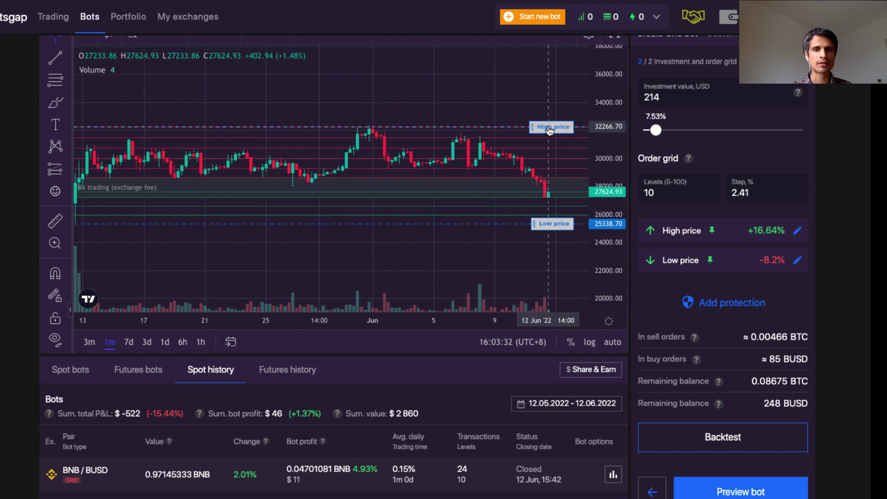
left_click(797, 232)
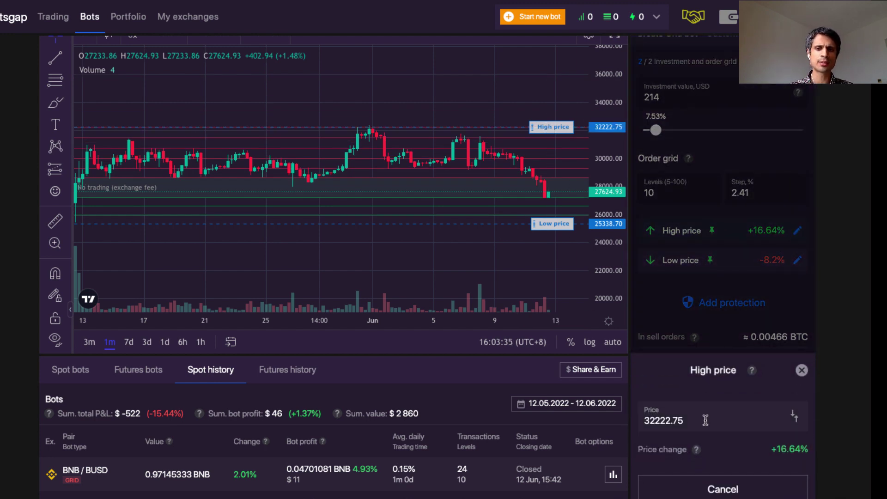
left_click_drag(705, 420, 639, 423)
type("32000")
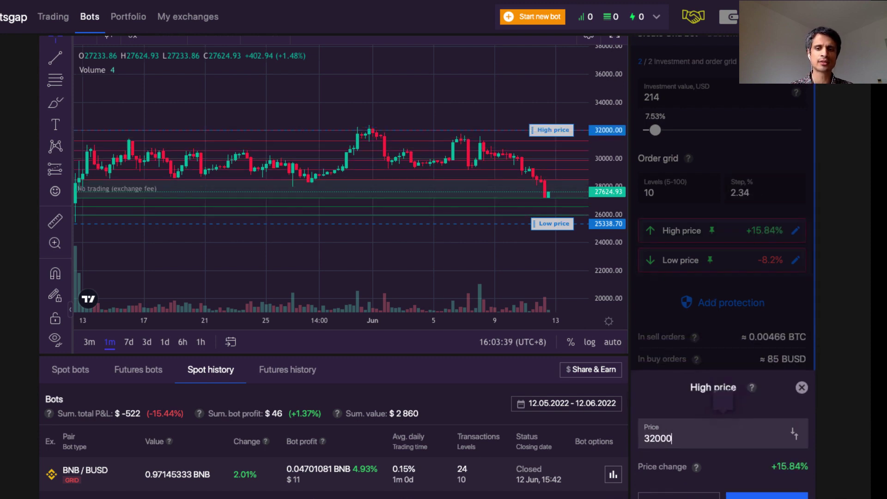
left_click(758, 496)
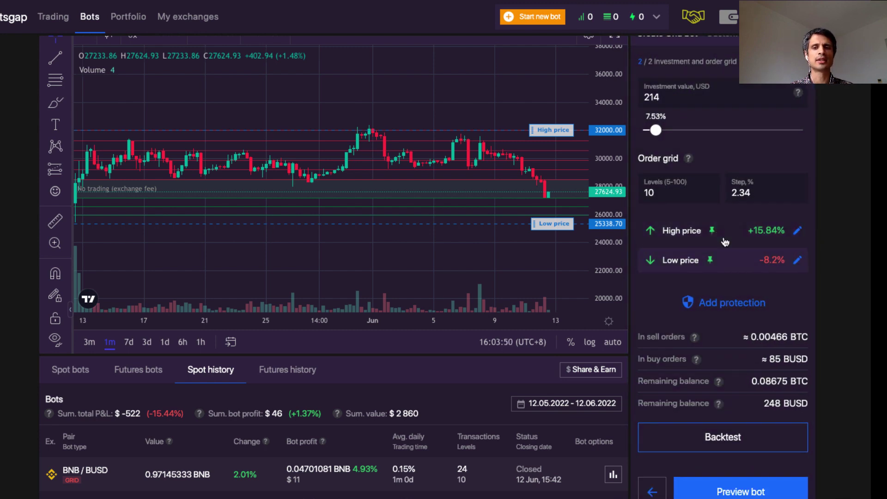
Make the grid's low price trailing at 27,000
left_click(798, 262)
left_click(678, 379)
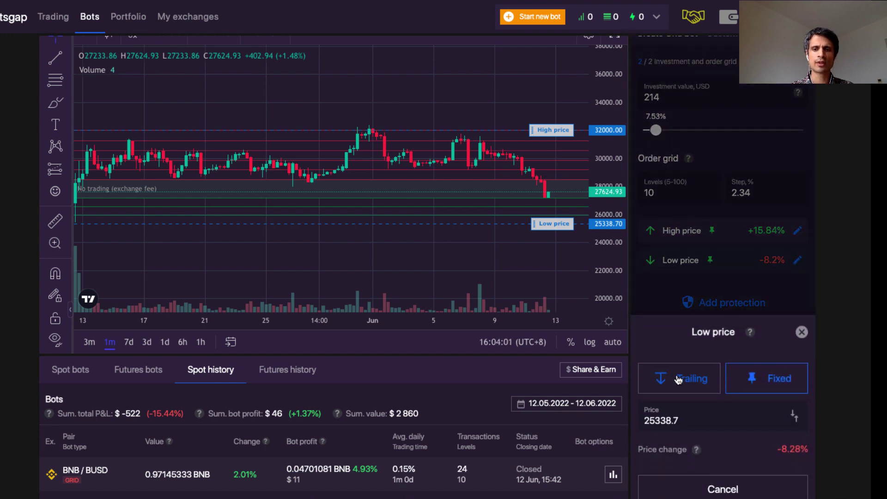
left_click(691, 421)
left_click_drag(691, 421, 614, 425)
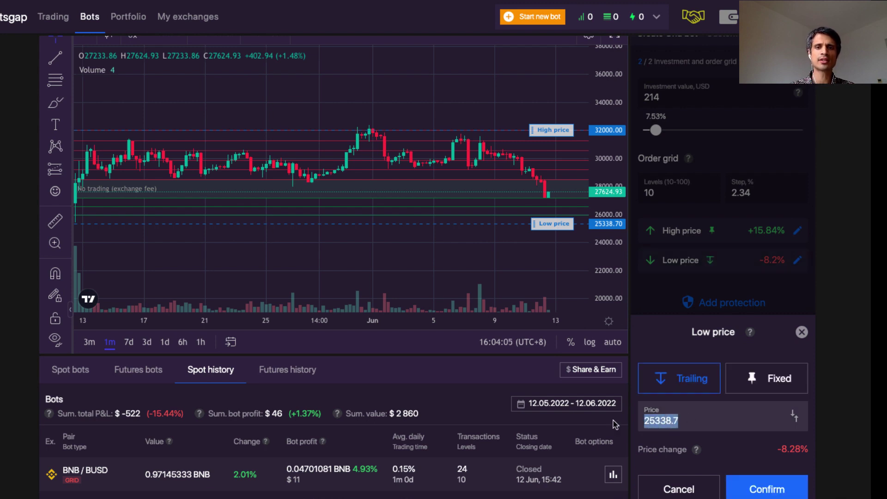
type("27")
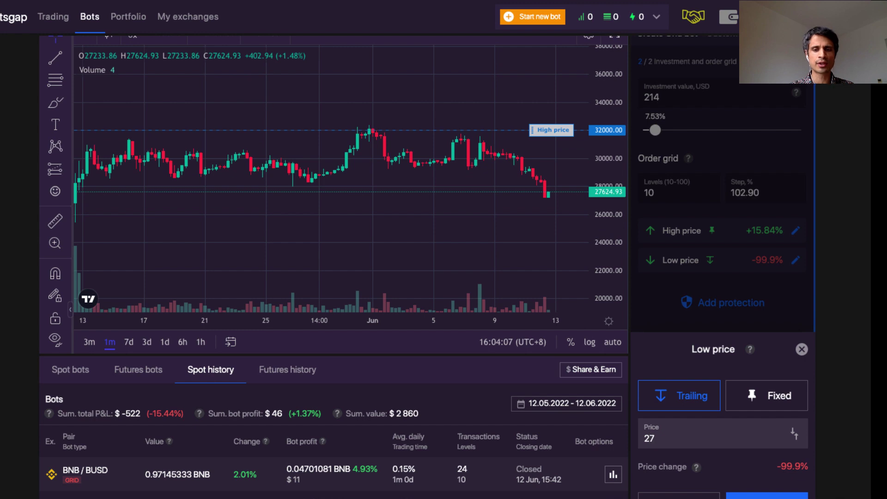
type("000")
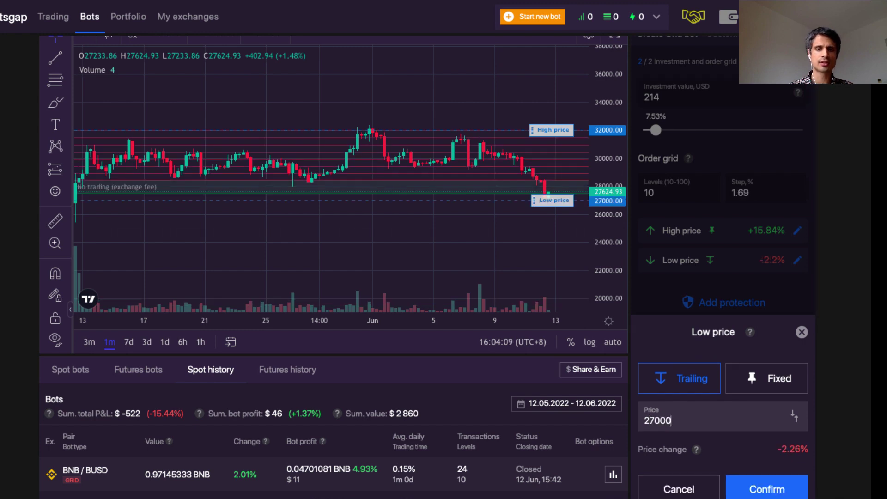
left_click(762, 493)
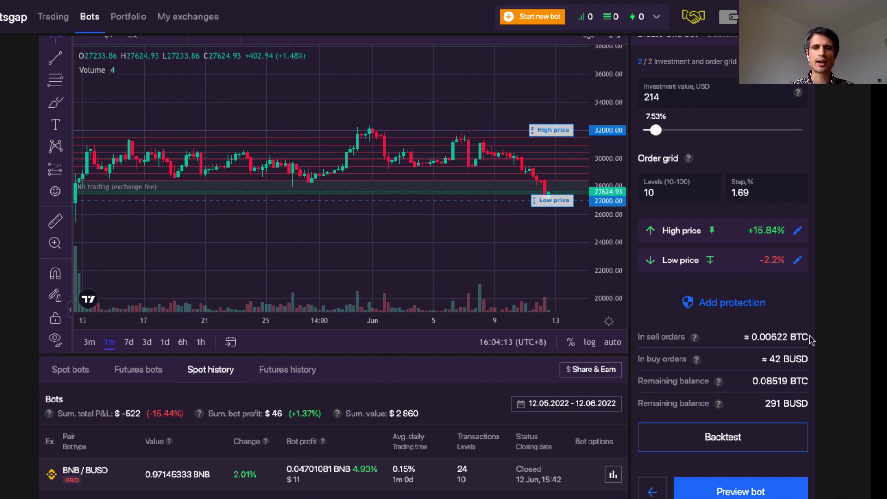
scroll(810, 321, "up", 1)
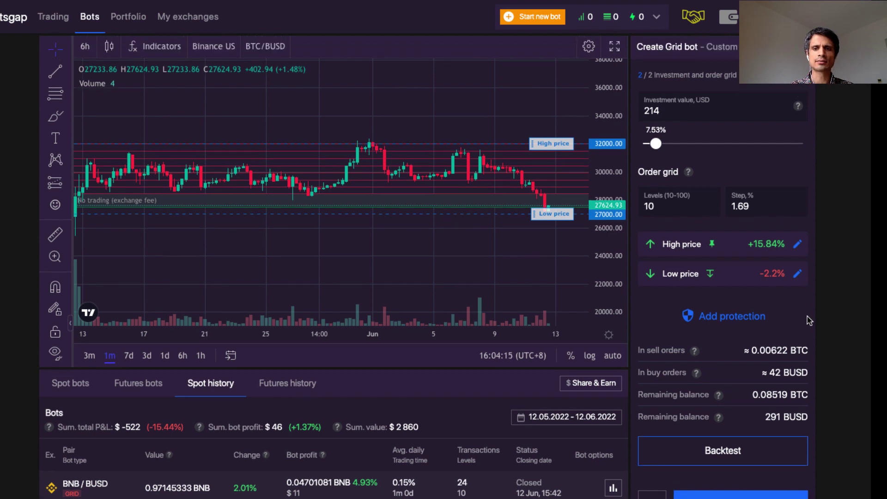
Backtest the BTC/BUSD grid at 10 levels, then again at 15 levels
left_click(750, 451)
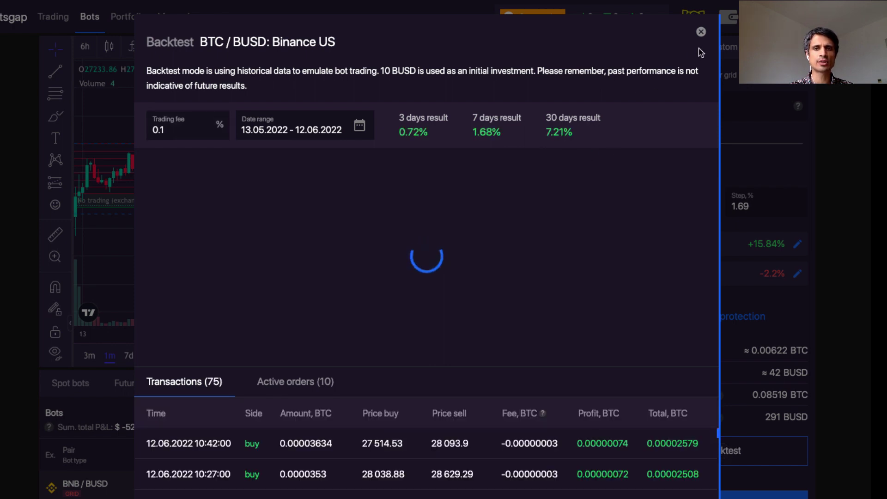
left_click(701, 32)
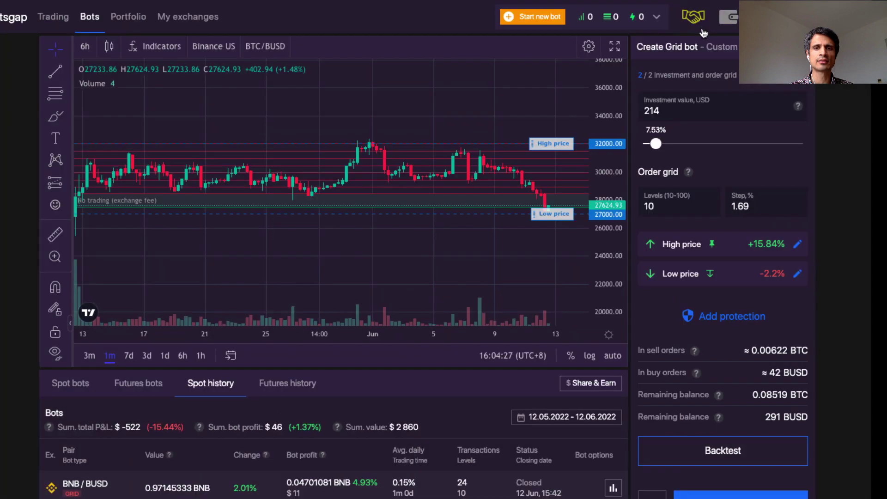
left_click(659, 208)
key("BackSpace")
type("5")
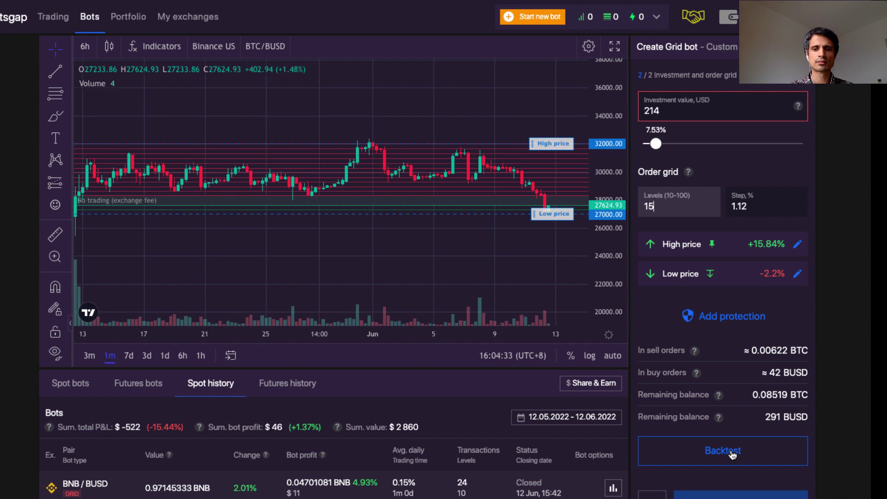
left_click(733, 456)
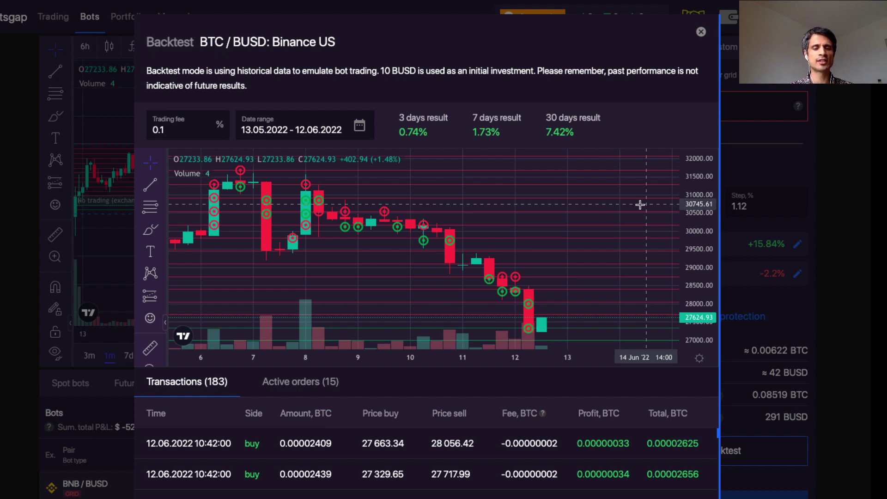
left_click(702, 32)
Backtest the grid again at 20 levels and at 25 levels
left_click(679, 206)
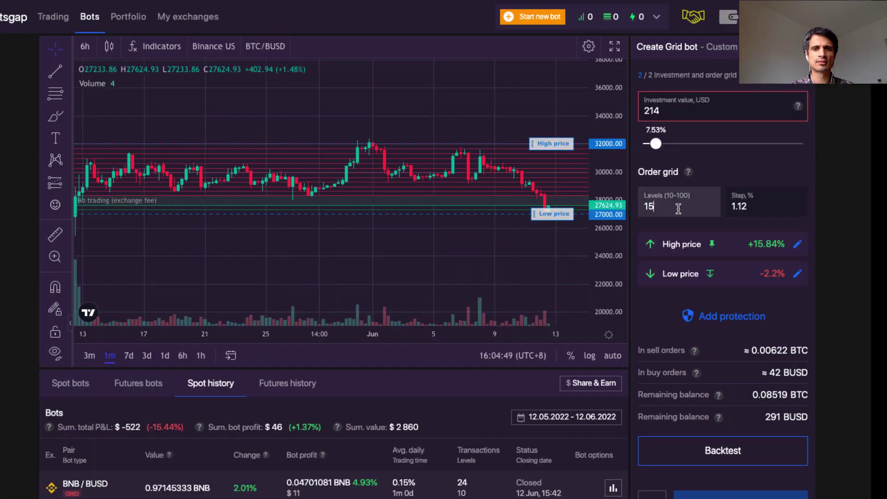
key("BackSpace")
key("BackSpace")
type("2")
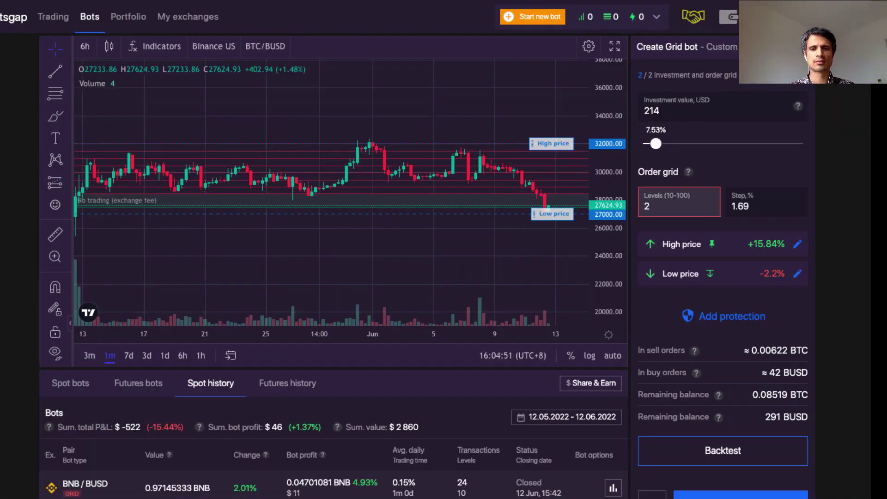
type("0")
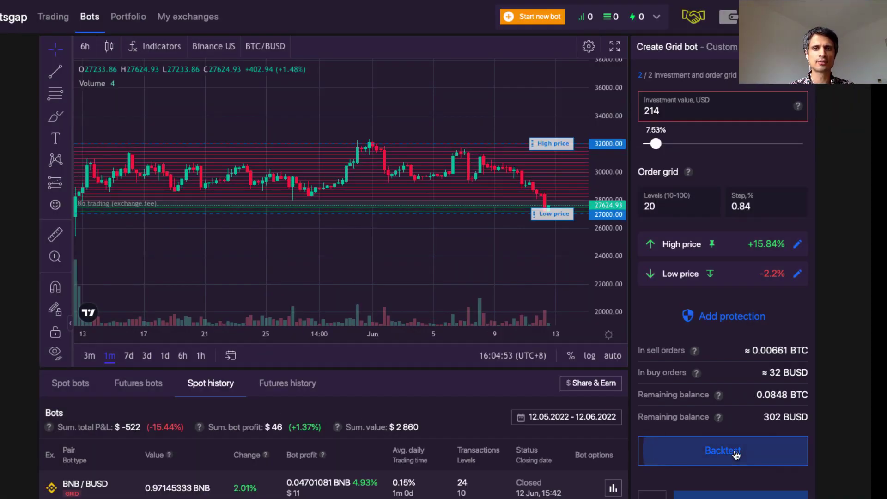
left_click(723, 450)
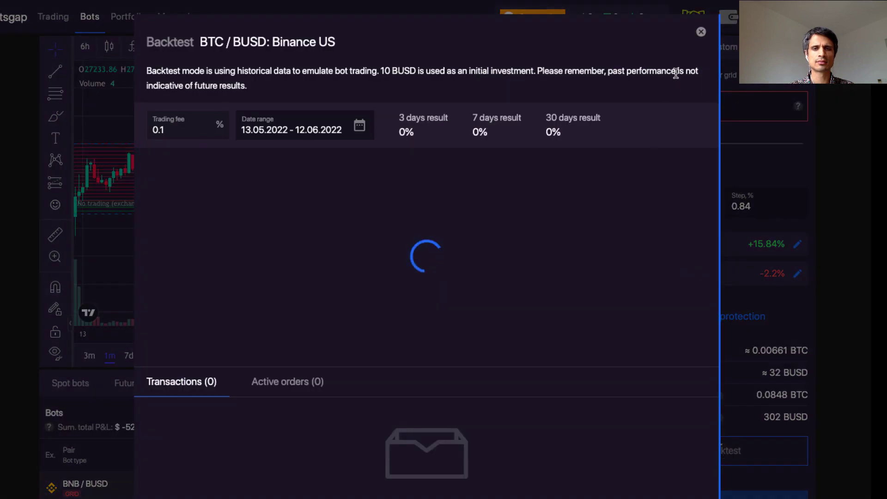
left_click(701, 32)
left_click(689, 210)
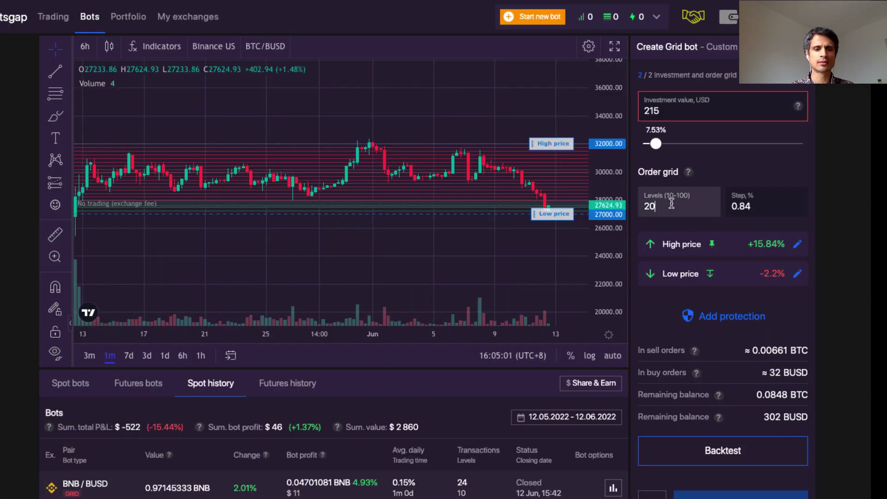
key("BackSpace")
type("5")
left_click(749, 465)
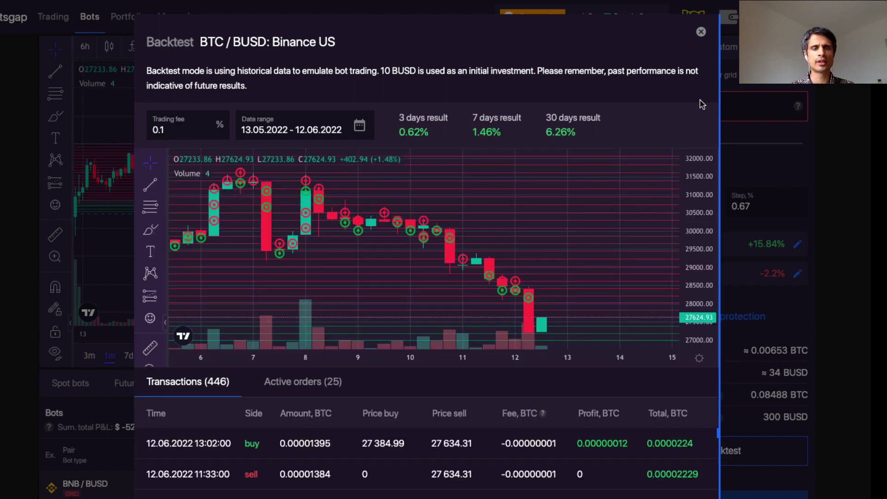
left_click(701, 31)
Set the grid back to 15 levels
double_click(660, 206)
type("1")
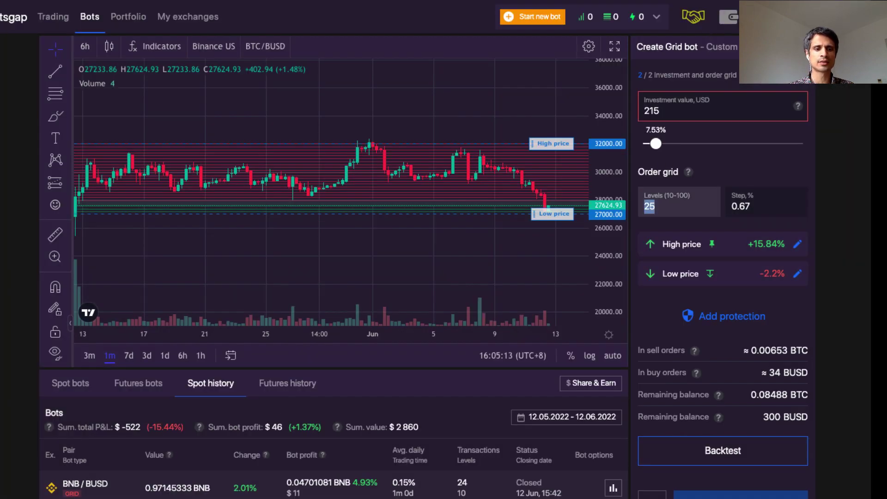
type("5")
left_click(670, 107)
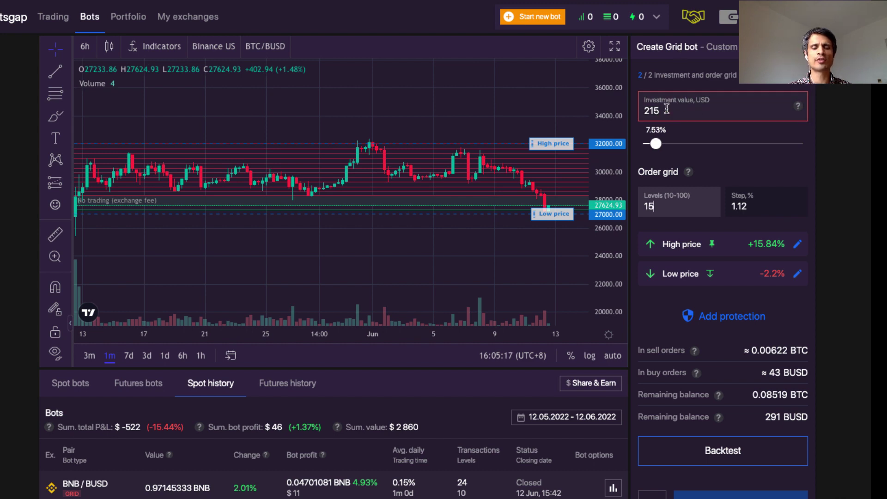
Replace the $215 investment with 303 USD to clear the too-low warning
left_click(667, 108)
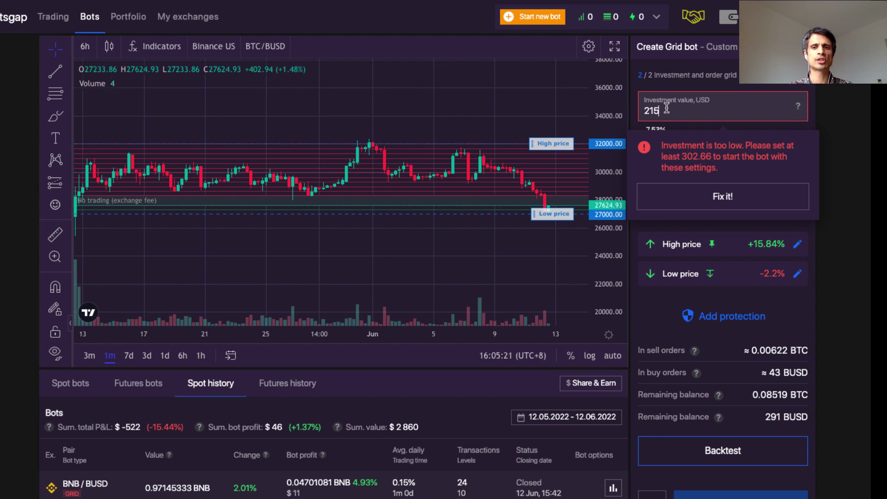
key("BackSpace")
key("BackSpace")
key("BackSpace")
type("303")
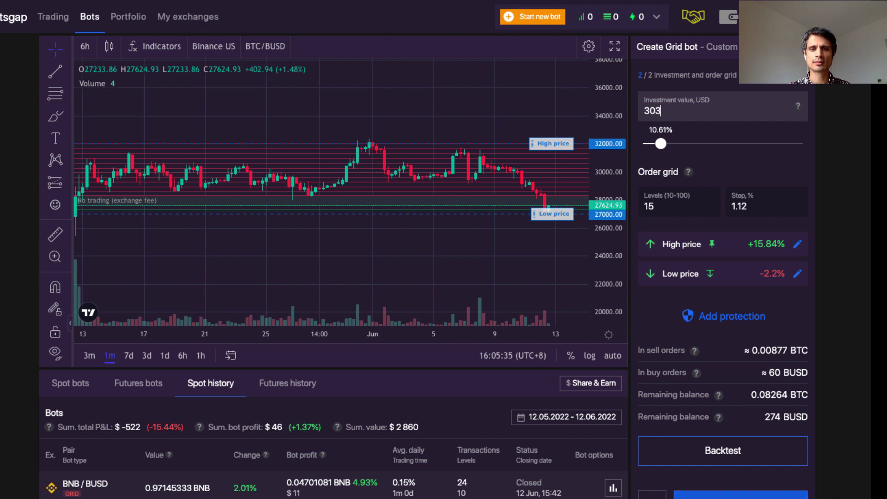
Review the 15-level BTC/BUSD bot in Preview and confirm to start it
left_click(740, 495)
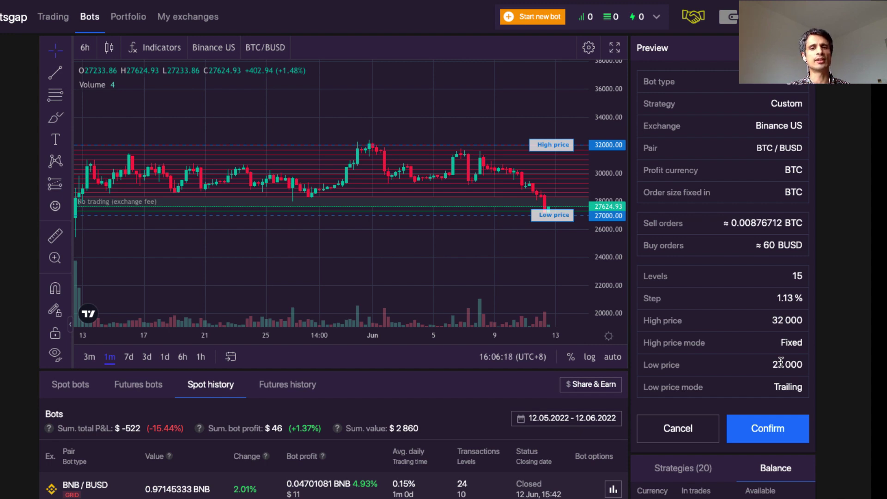
left_click(787, 430)
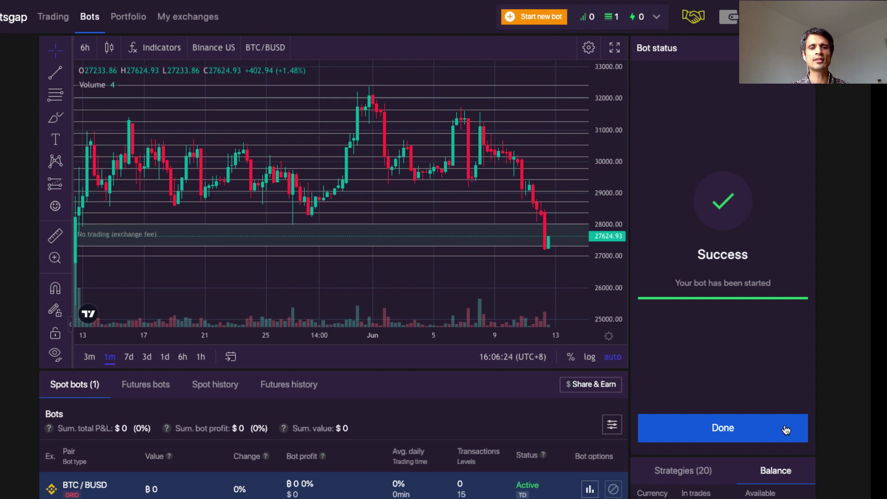
Open the closed ETH/BUSD bot from Spot history and begin Modify and restart
left_click(787, 430)
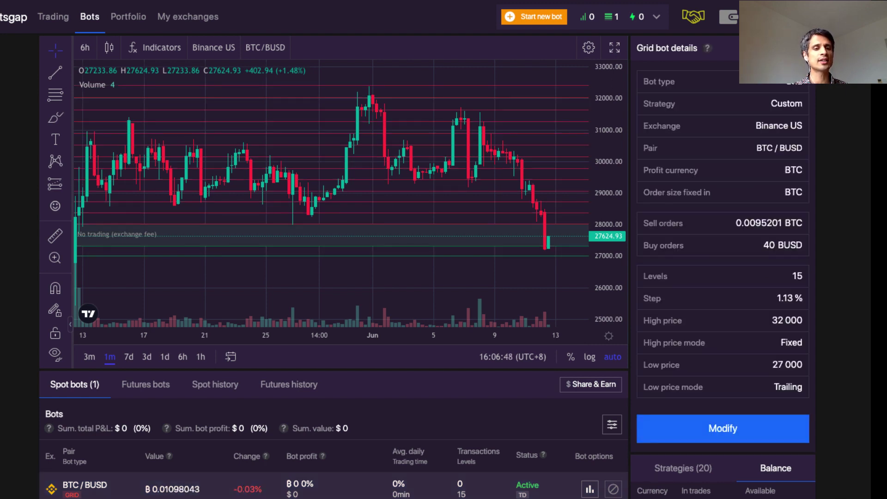
left_click(220, 392)
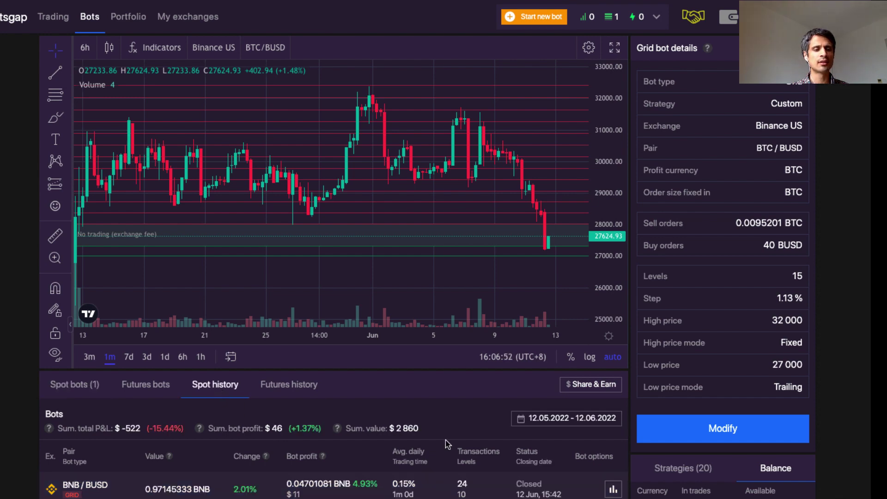
scroll(447, 444, "down", 3)
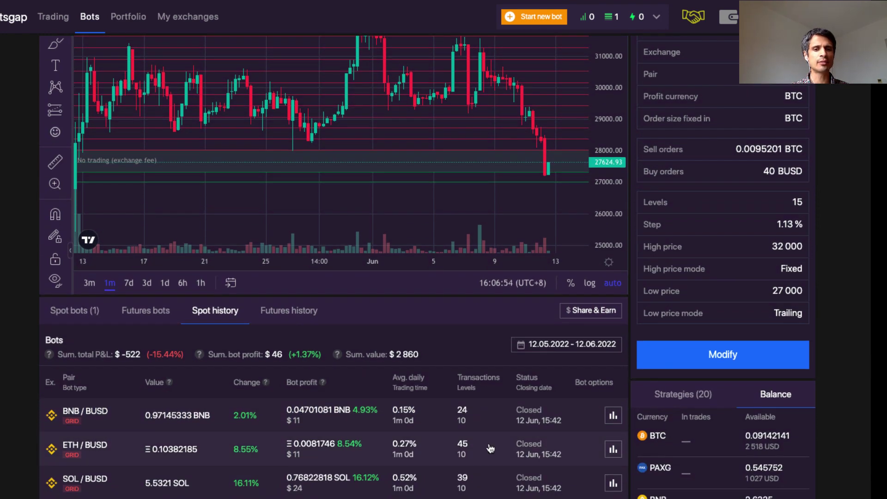
left_click(583, 451)
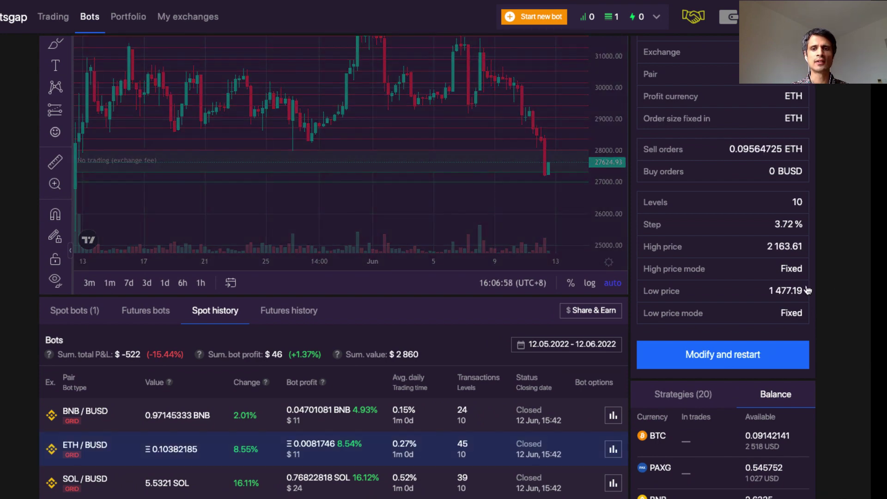
left_click(718, 356)
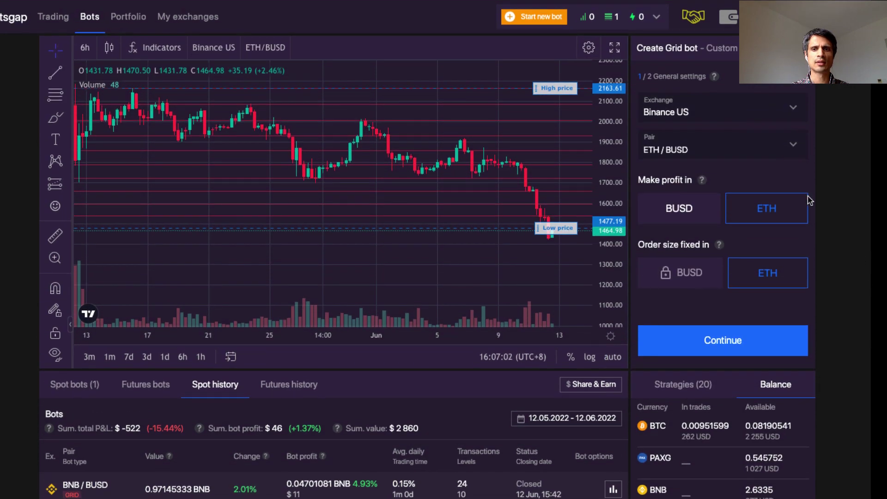
View the 1-month ETH chart and set a trailing low price of 1,400
left_click(723, 344)
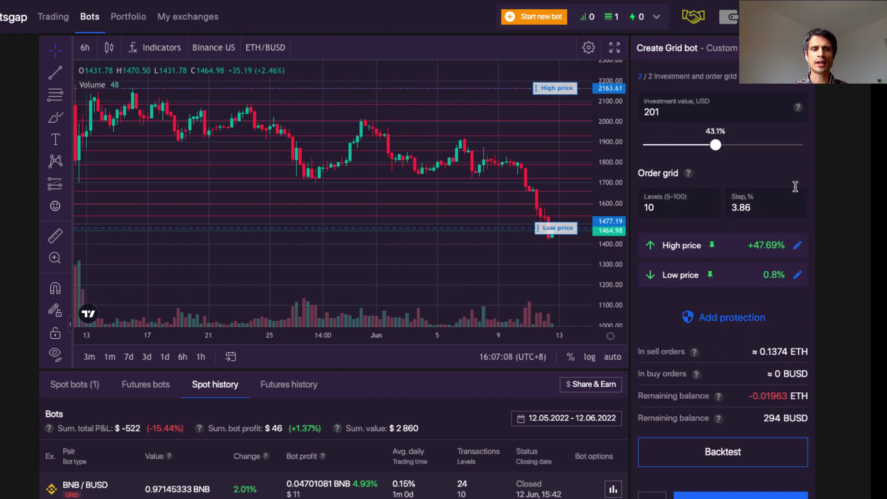
left_click(110, 359)
mouse_move(460, 120)
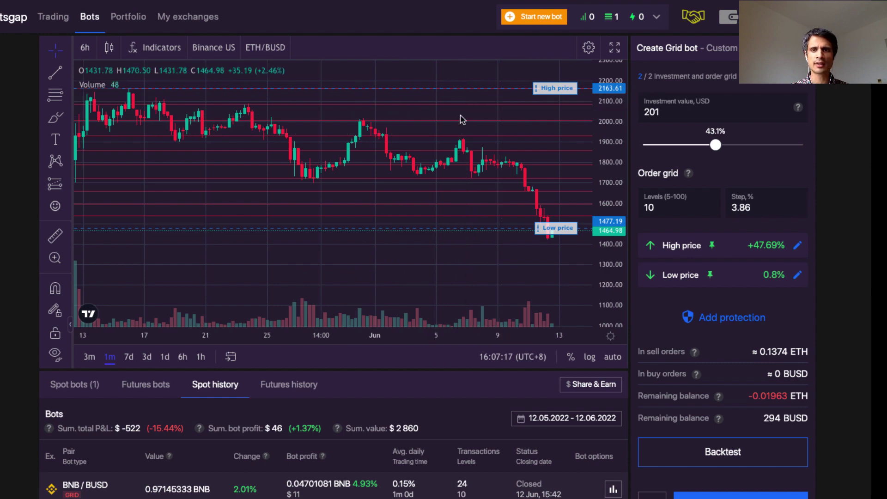
left_click(710, 275)
left_click(796, 274)
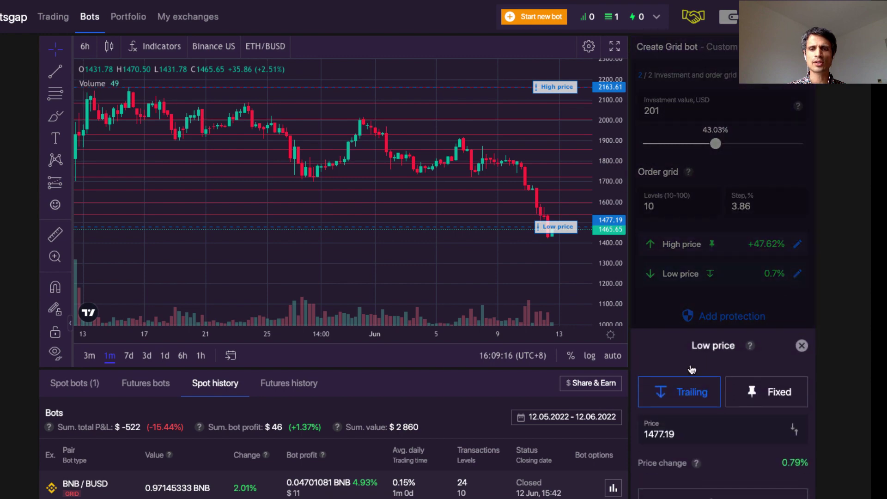
left_click(681, 433)
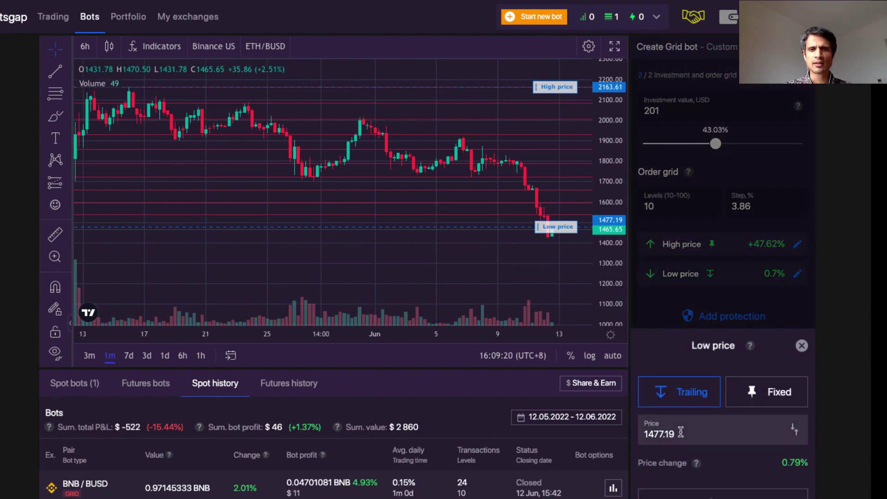
key("BackSpace")
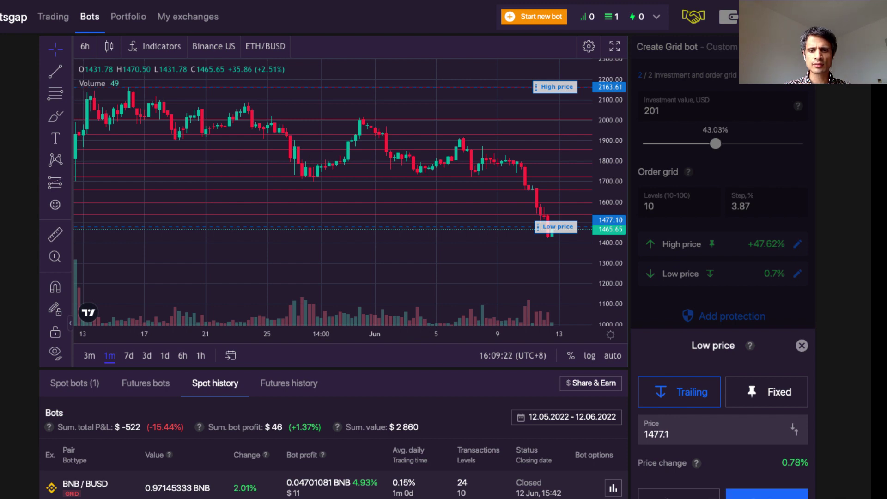
key("BackSpace")
key("BackSpace")
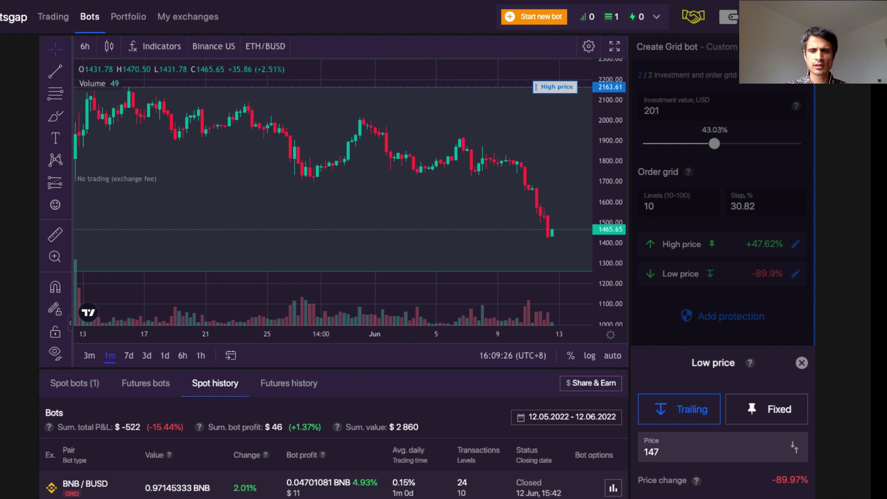
key("BackSpace")
type("0")
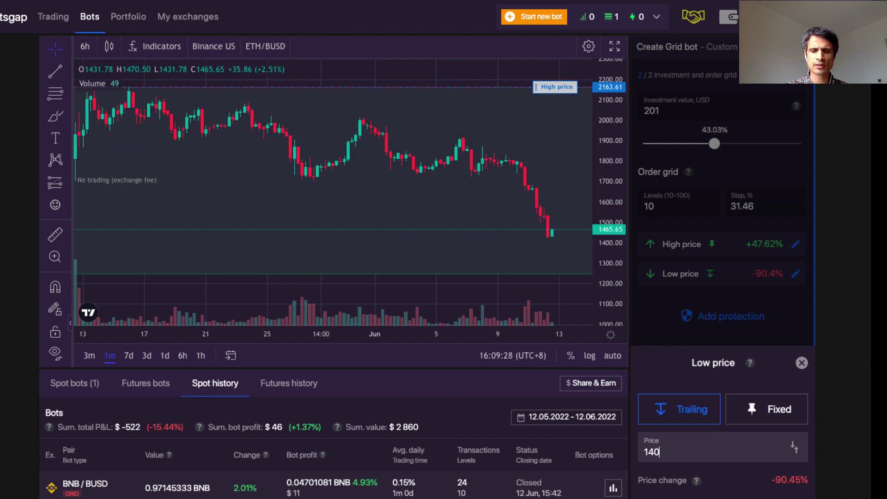
type("0")
scroll(682, 436, "down", 1)
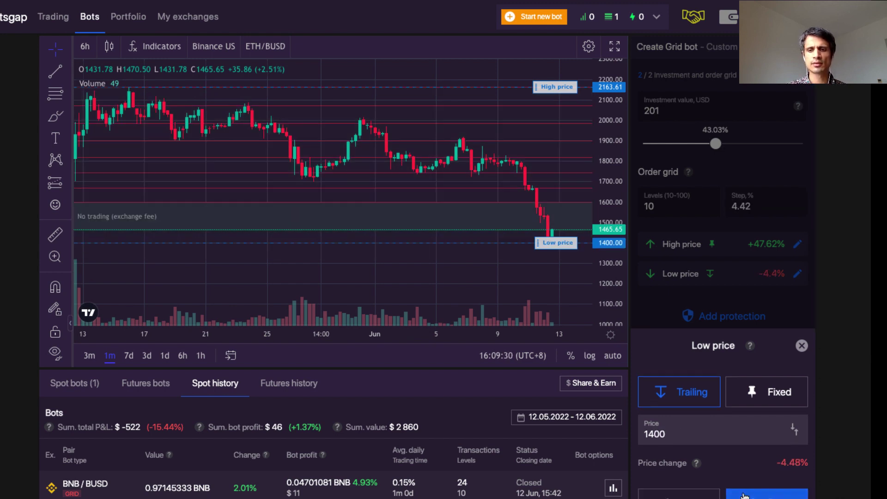
key("Return")
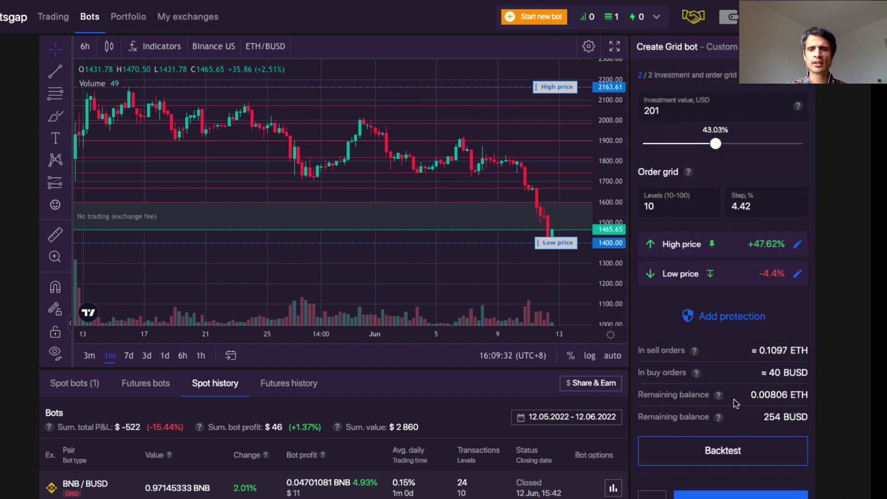
left_click(724, 452)
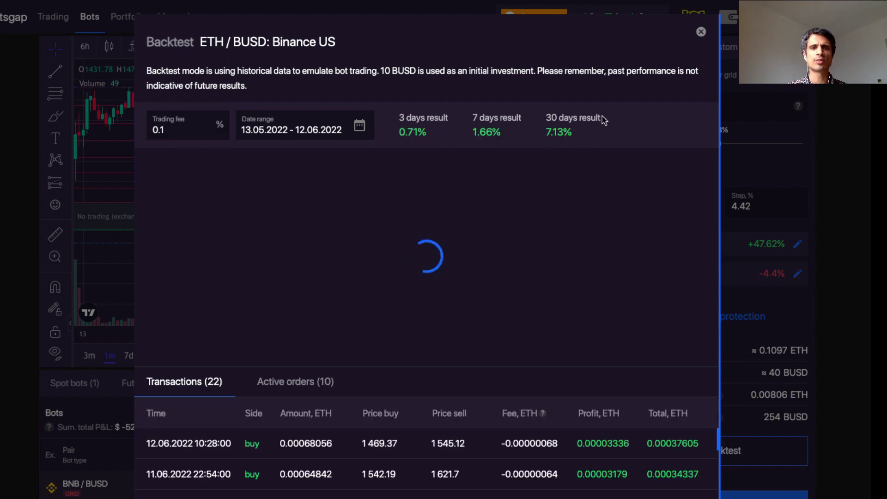
left_click(701, 32)
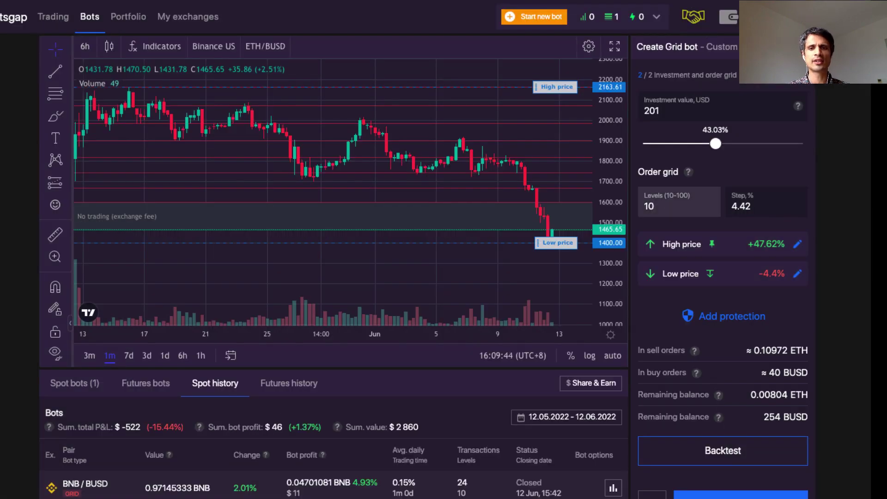
key("BackSpace")
type("5")
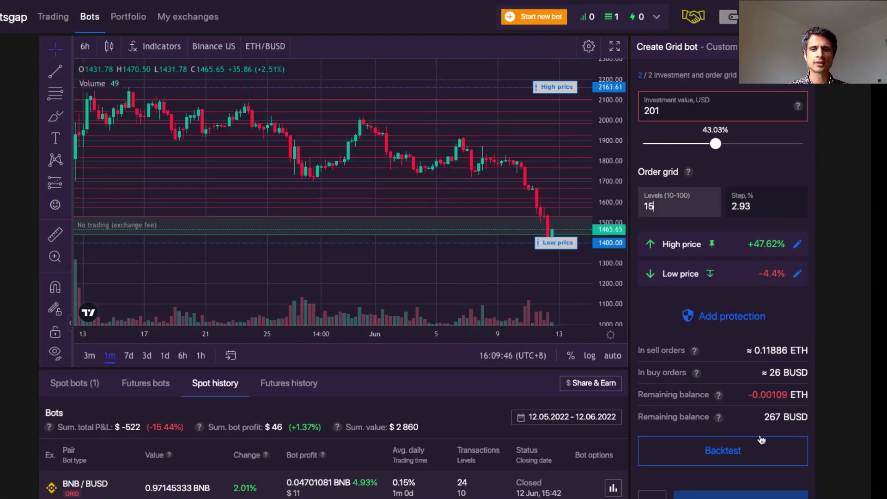
left_click(760, 444)
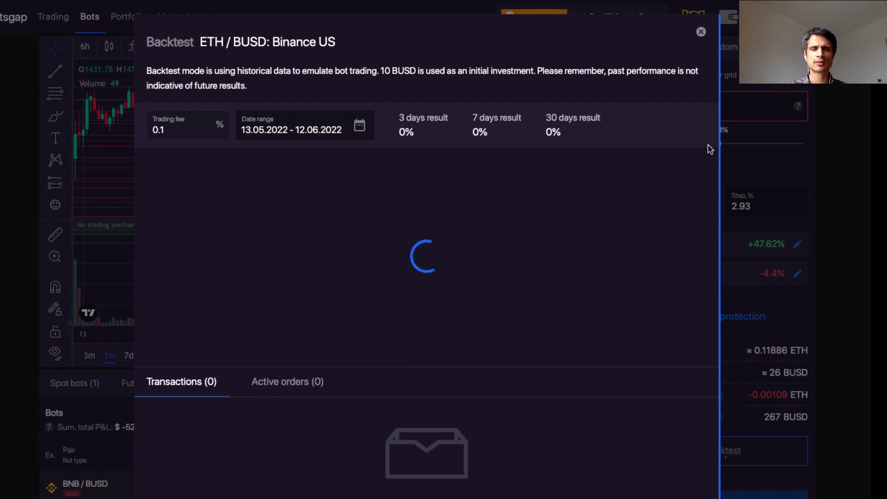
left_click(701, 31)
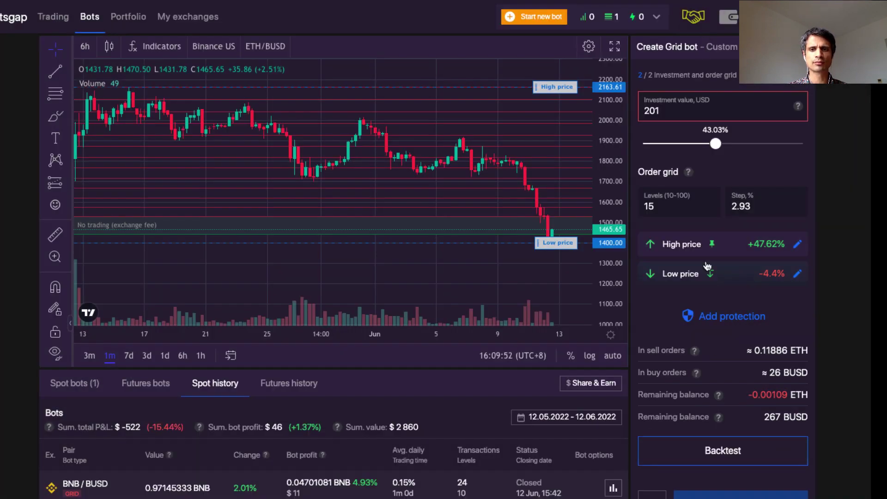
left_click(675, 208)
key("BackSpace")
key("BackSpace")
type("25")
key("BackSpace")
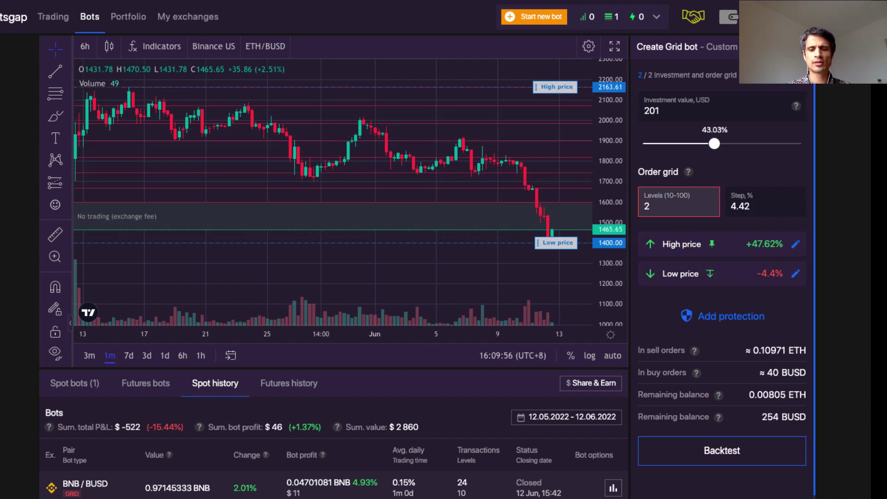
type("0")
left_click(742, 455)
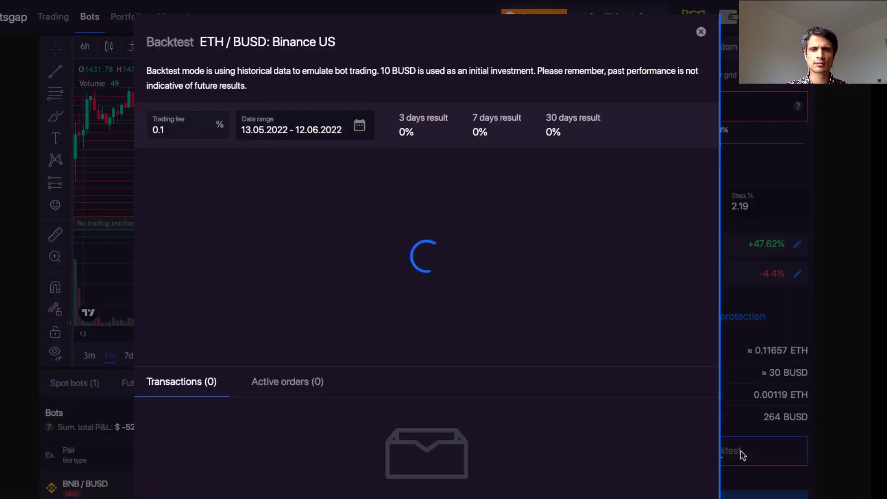
left_click(702, 32)
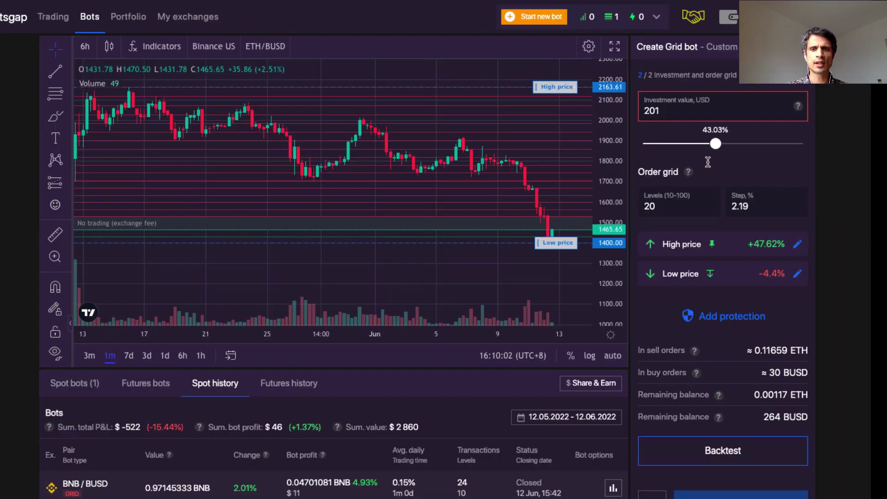
double_click(648, 206)
type("10")
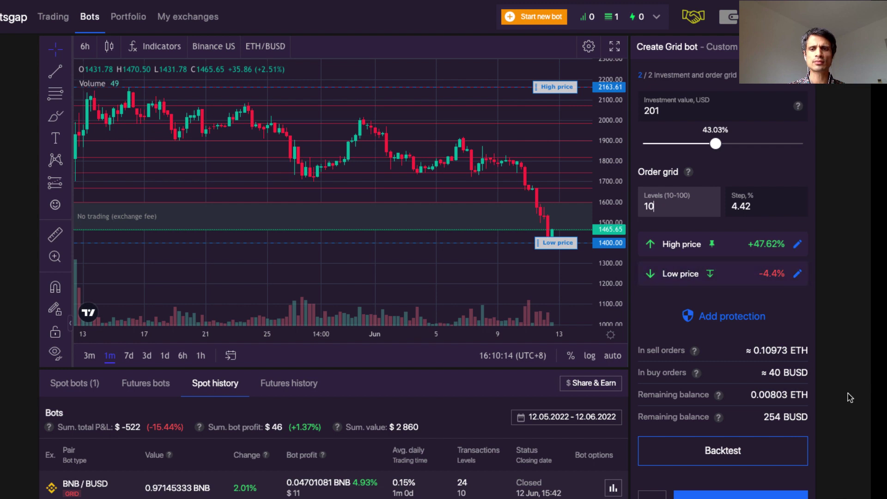
scroll(767, 220, "up", 1)
Change the ETH/BUSD investment's last digit to 1, then review the 10-level preview
left_click(691, 115)
key("BackSpace")
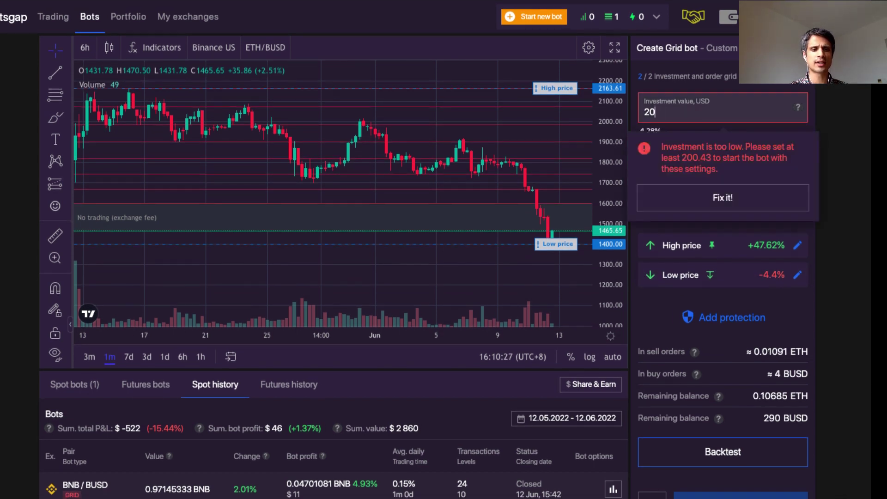
type("1")
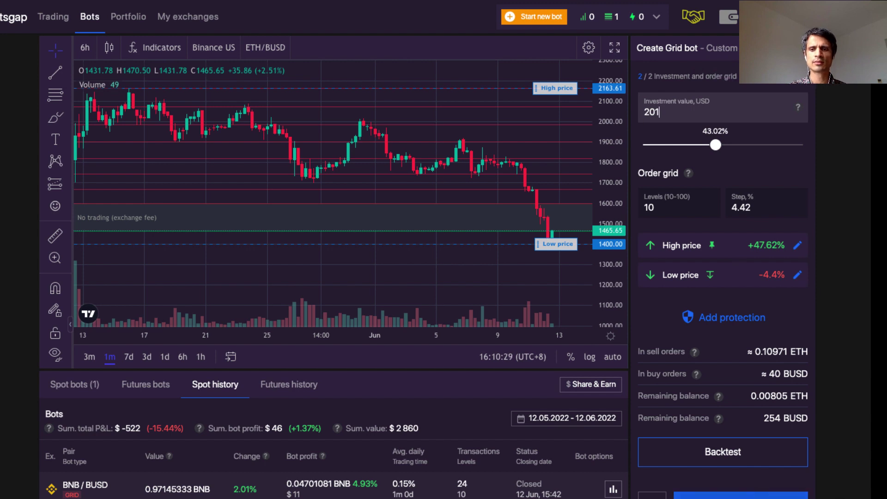
key("Return")
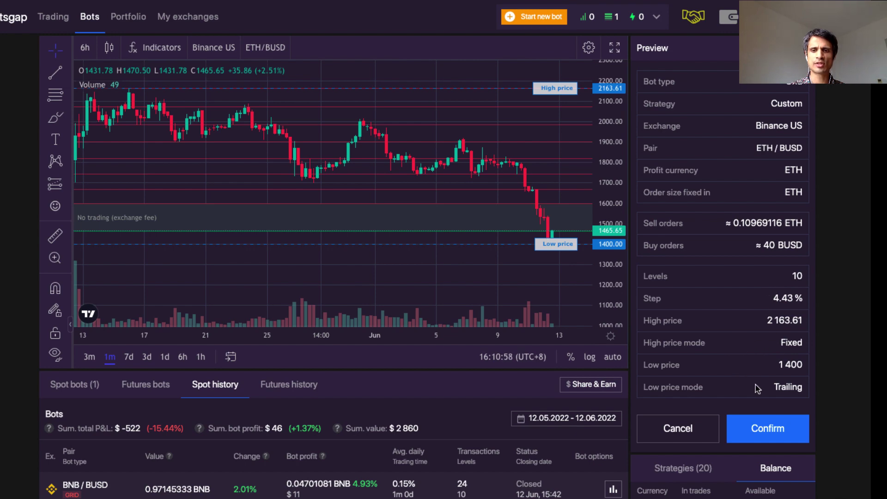
scroll(758, 390, "down", 3)
scroll(762, 370, "up", 2)
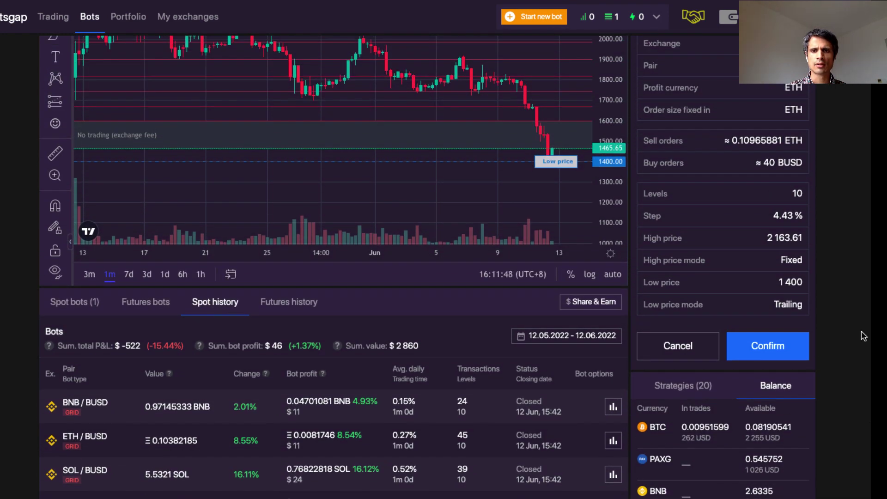
Launch the previewed ETH/BUSD bot, approving the market conversion of BUSD to ETH
left_click(785, 358)
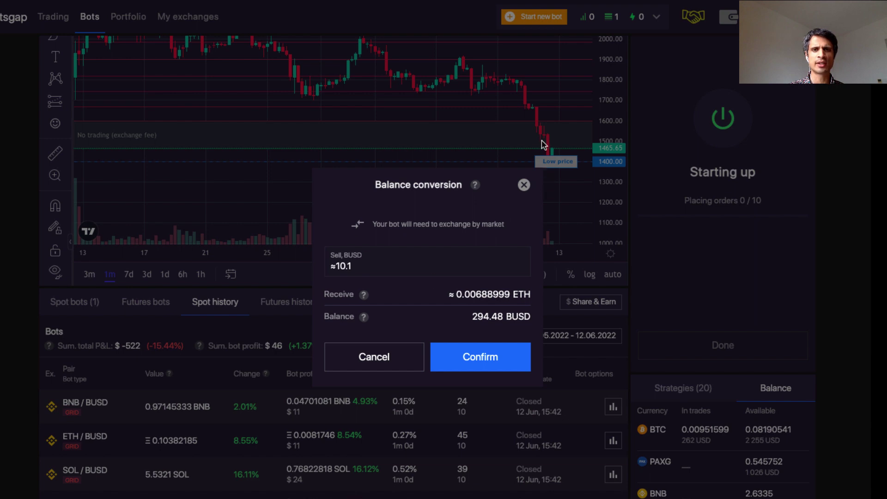
left_click(493, 364)
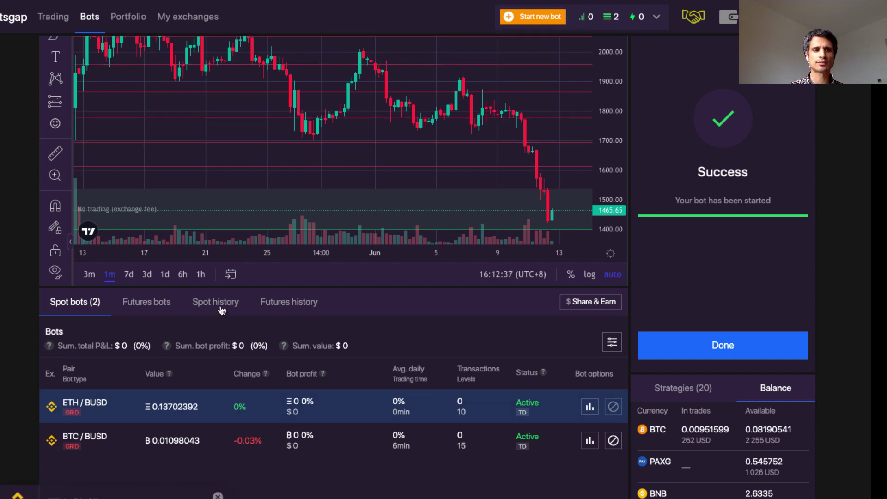
Open the closed SOL/BUSD bot from spot history and choose Modify and restart
left_click(222, 308)
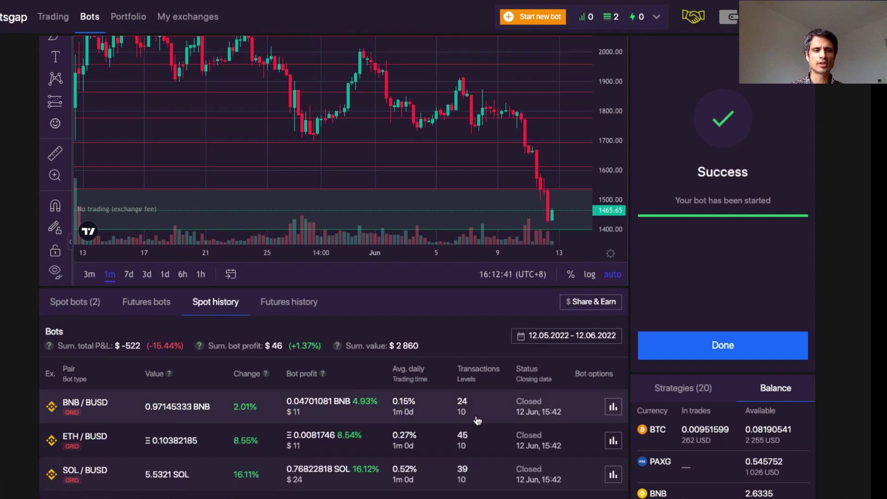
left_click(352, 478)
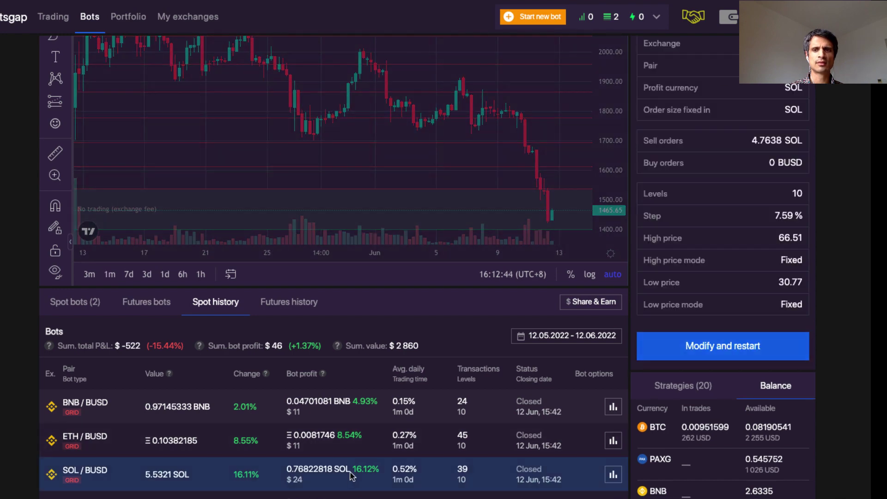
left_click(739, 345)
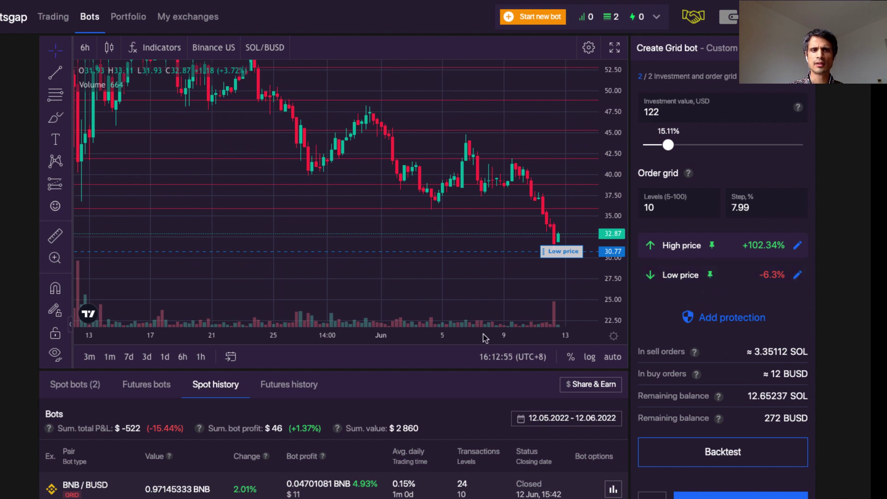
On the 1-month chart, drag the SOL/BUSD high price line down to about 59.22
left_click(113, 360)
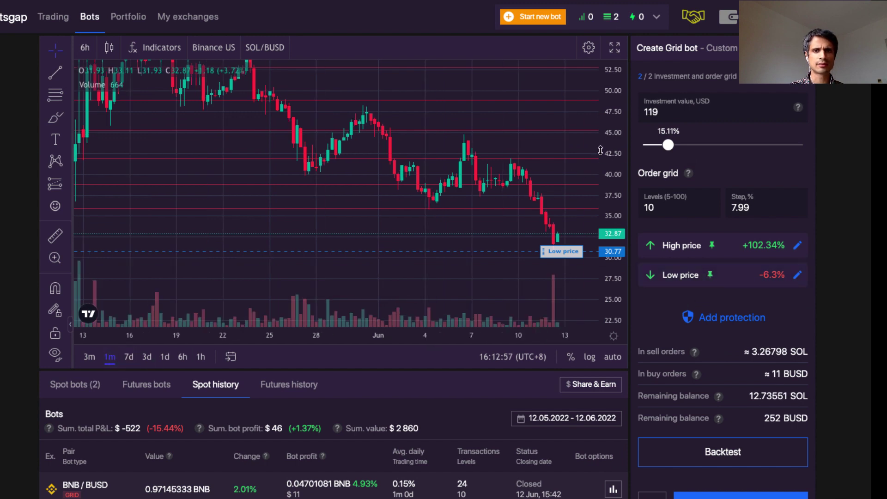
left_click_drag(616, 133, 616, 263)
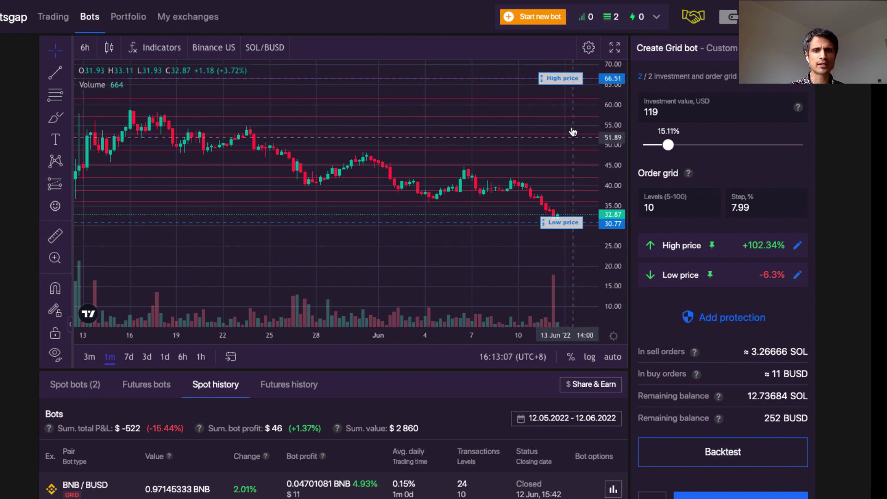
left_click_drag(573, 77, 565, 108)
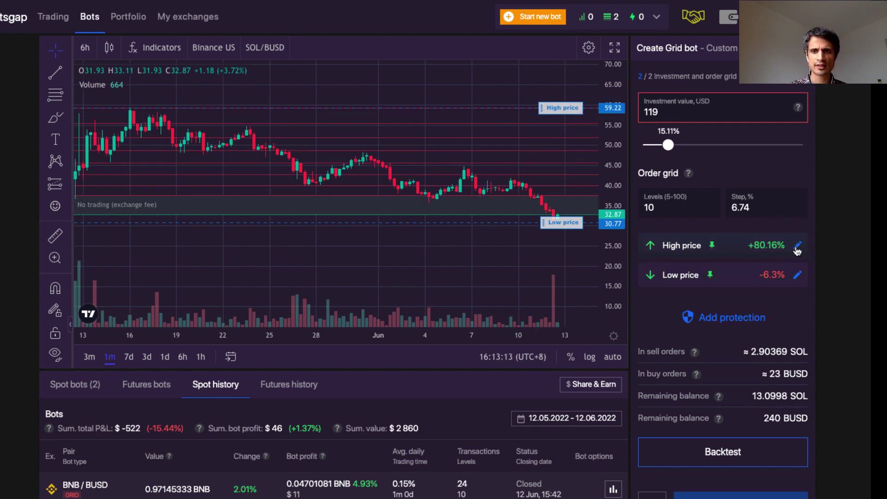
Enter 60 as the SOL/BUSD high price and make the low a trailing 30
left_click(798, 248)
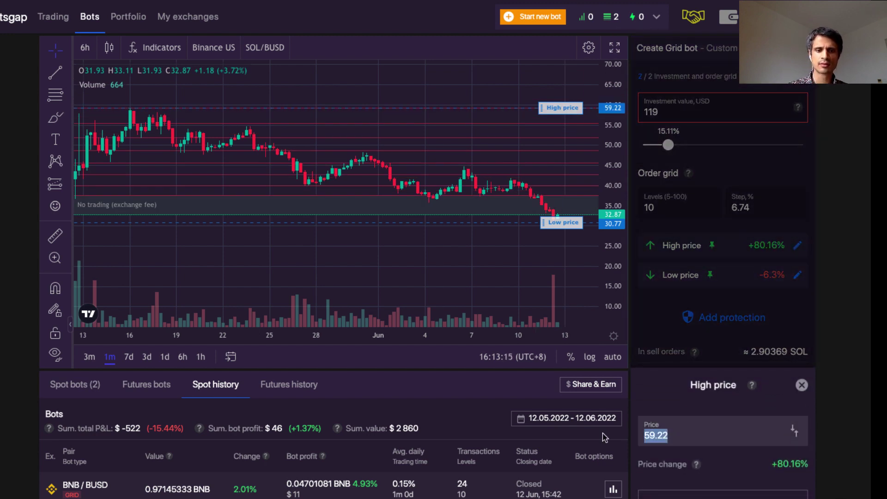
type("60")
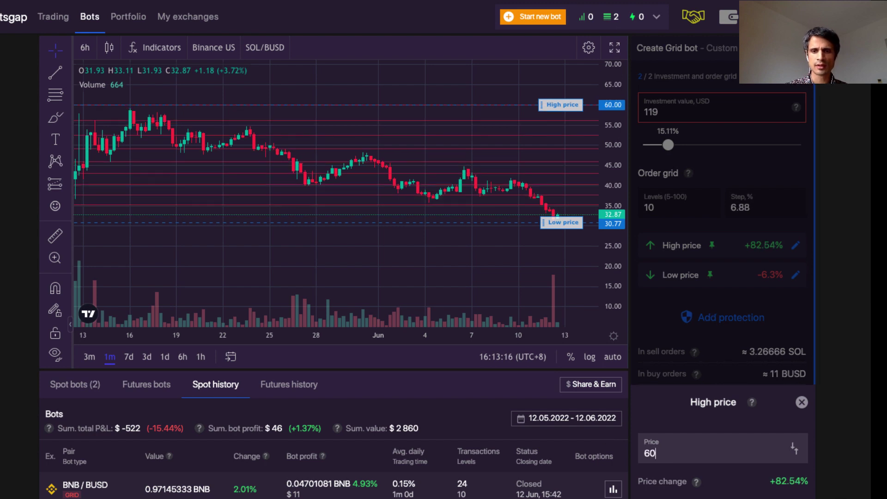
key("Return")
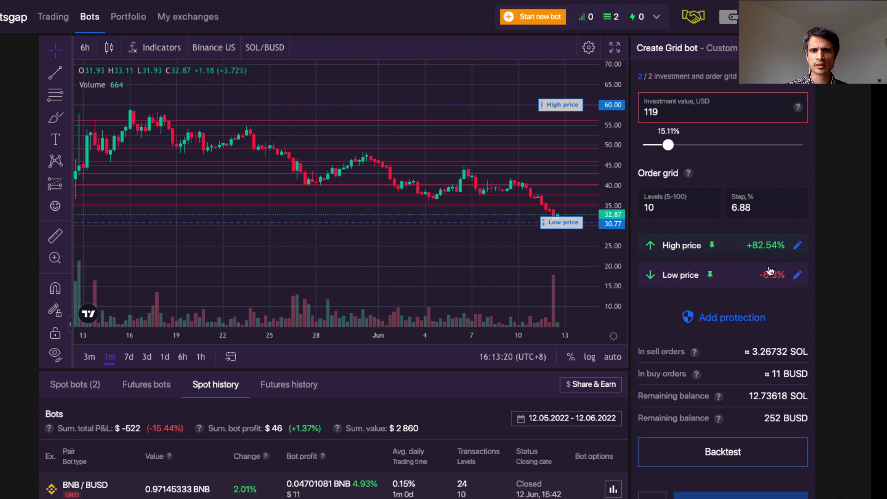
left_click(798, 276)
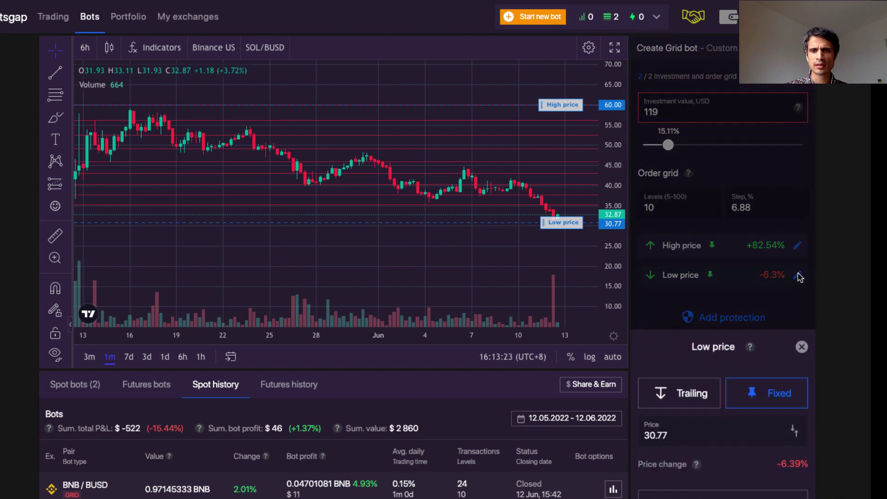
left_click(682, 395)
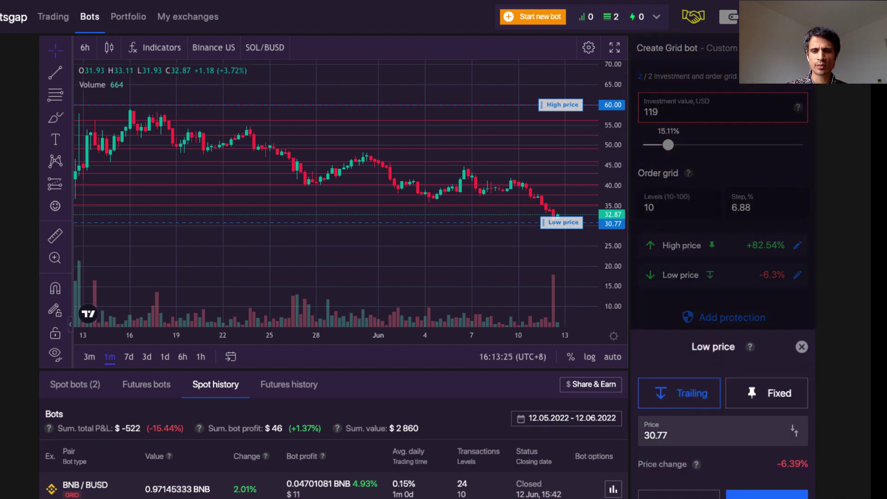
key("BackSpace")
key("BackSpace")
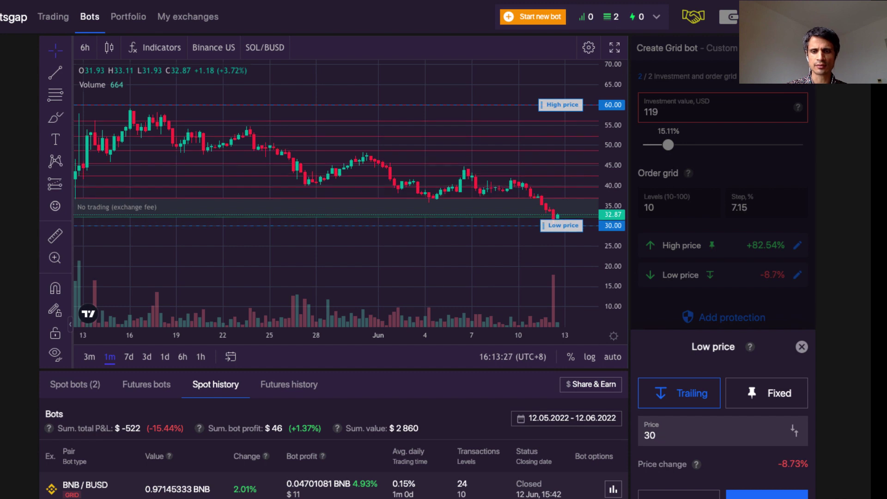
left_click(749, 494)
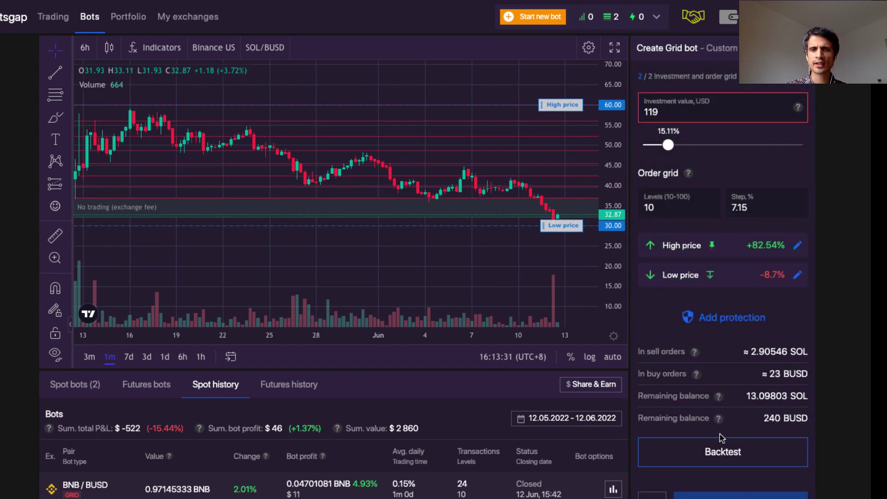
Backtest the SOL/BUSD grid at its current levels, then again at 15 levels
left_click(709, 459)
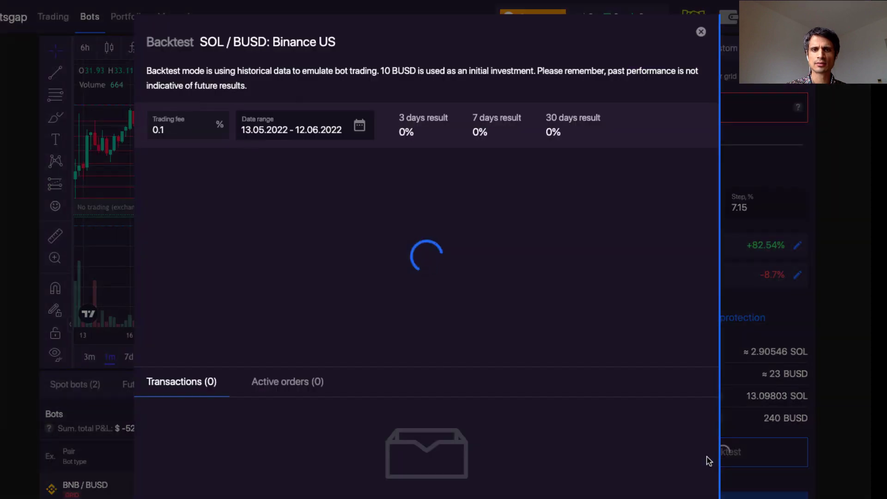
left_click(701, 33)
left_click(663, 208)
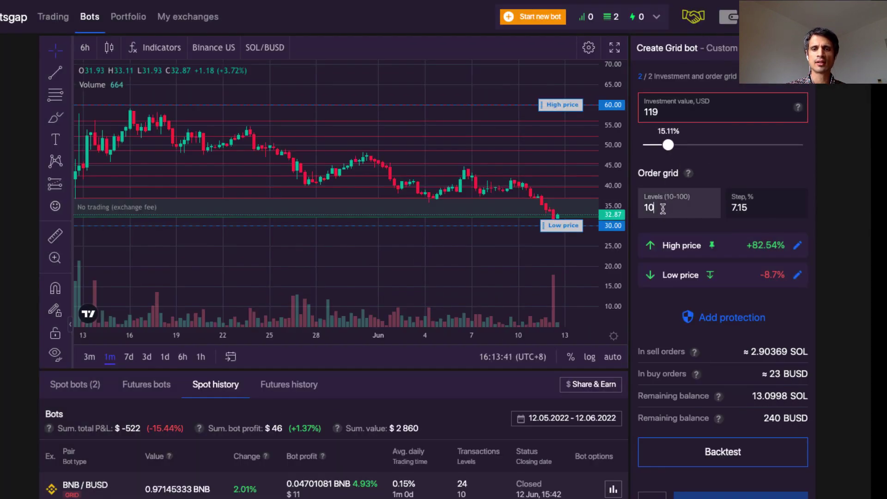
key("BackSpace")
type("5")
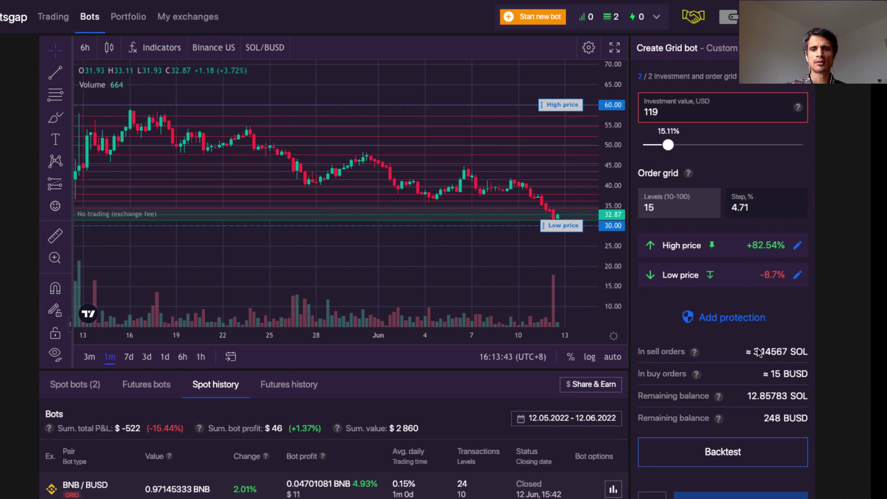
left_click(731, 452)
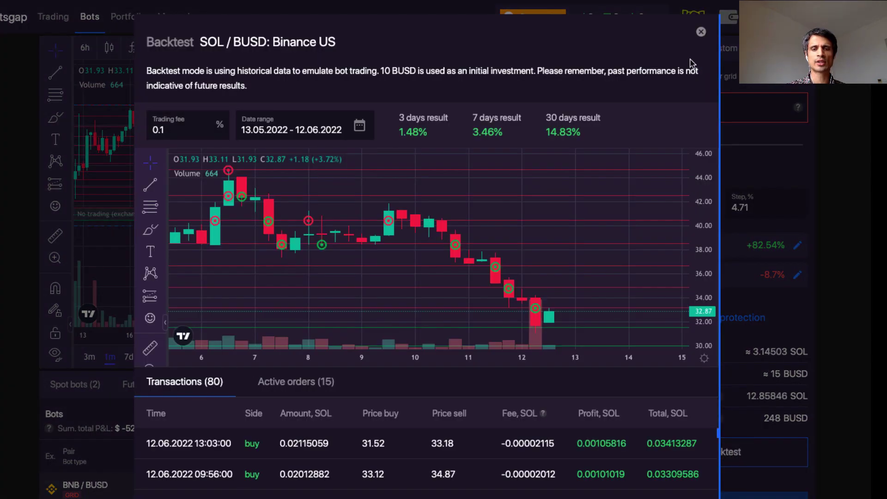
Change the SOL/BUSD grid to 20 levels and backtest it
left_click(701, 31)
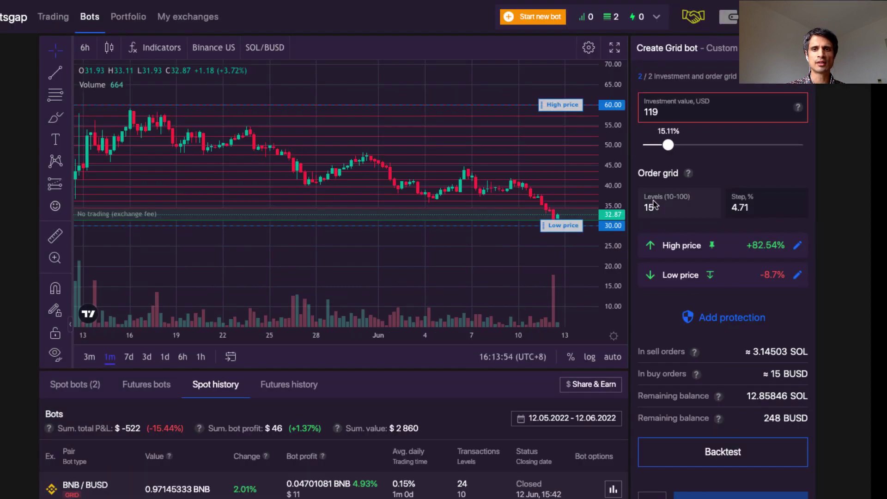
left_click_drag(661, 208, 636, 210)
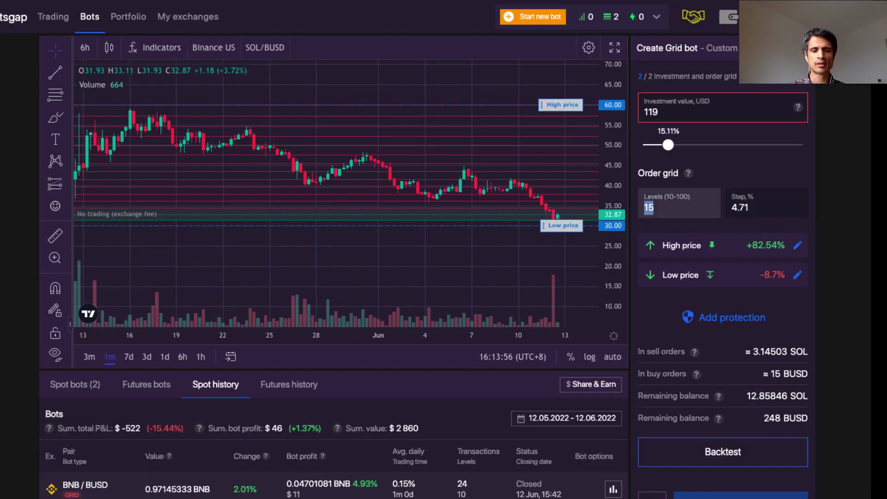
type("20")
left_click(733, 452)
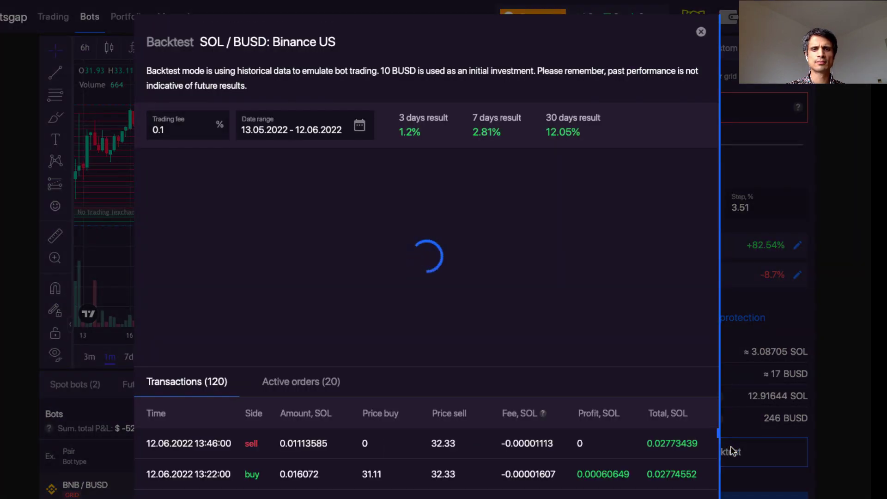
left_click(702, 32)
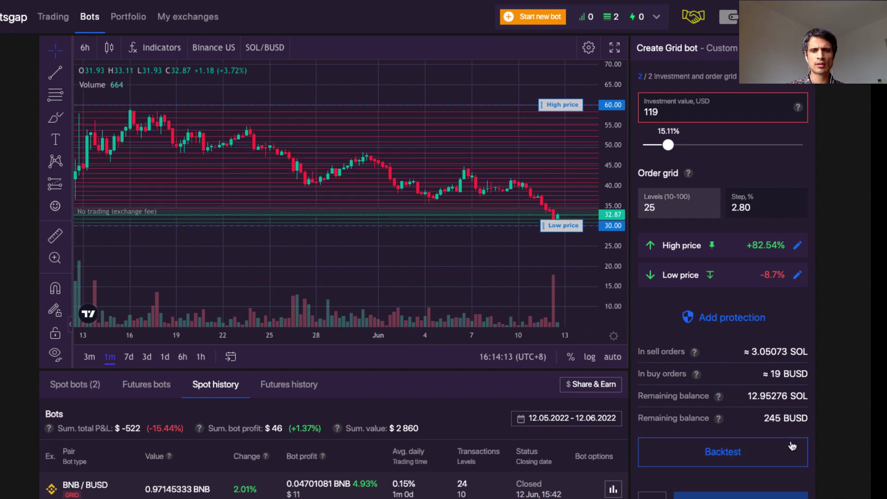
Backtest the grid at 25 levels, then set the level count back to 15
left_click(753, 450)
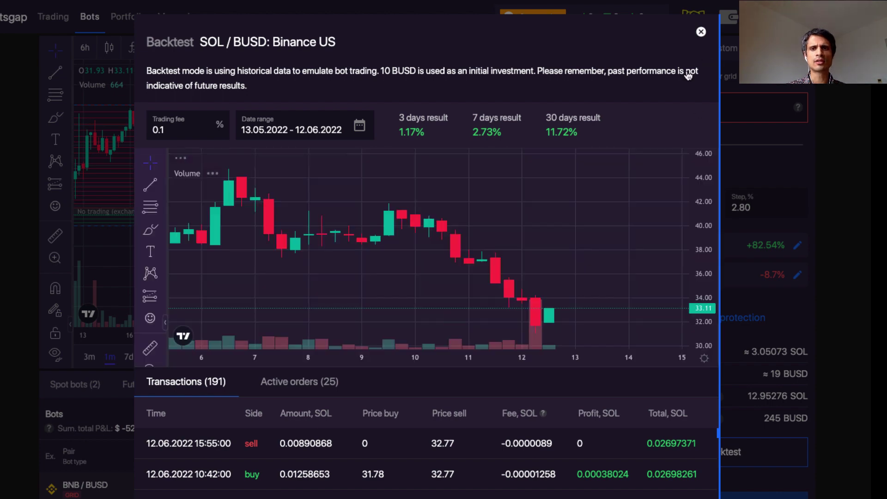
left_click(702, 32)
left_click_drag(656, 208, 637, 209)
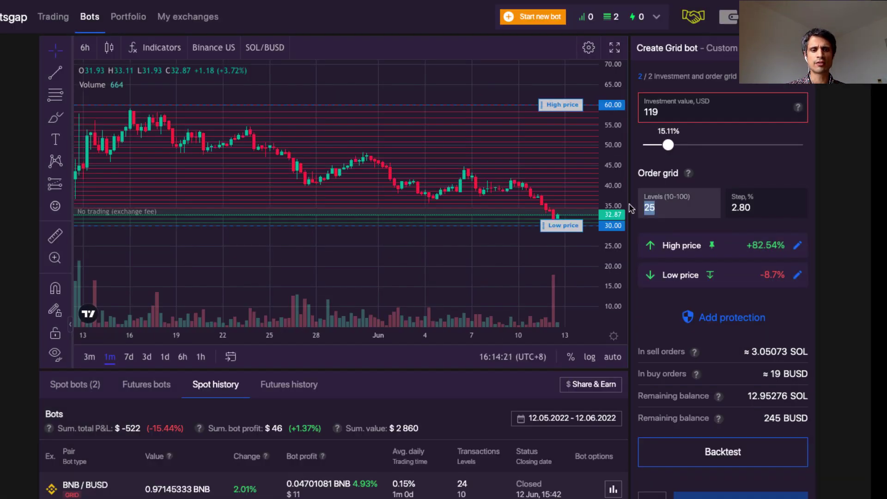
type("15")
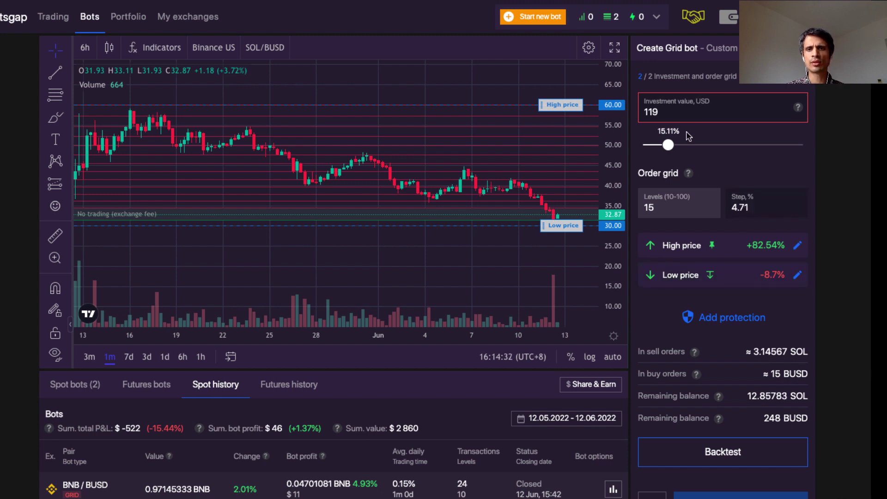
Raise the SOL/BUSD investment to the 324 USD minimum, preview, and start the 15-level bot
left_click(682, 109)
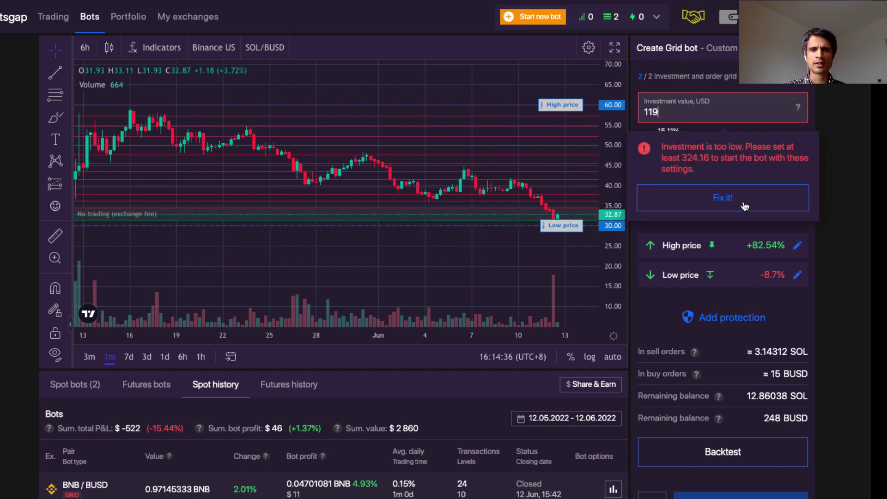
left_click(745, 204)
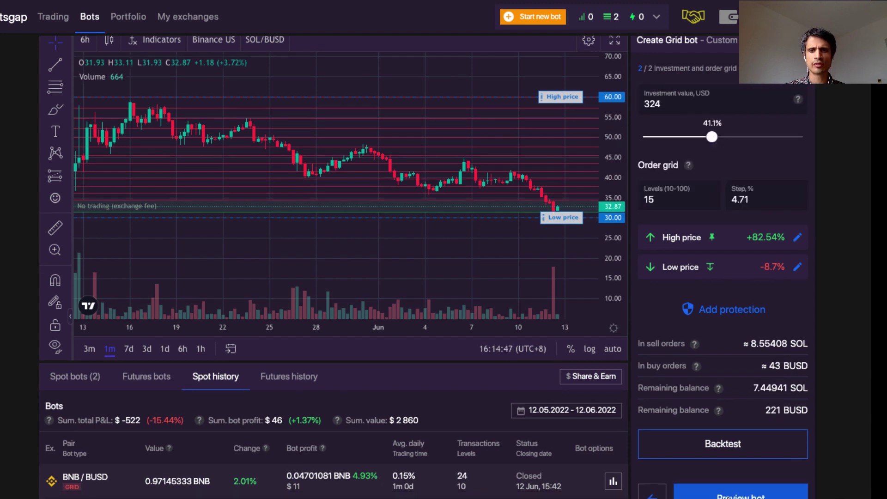
left_click(735, 495)
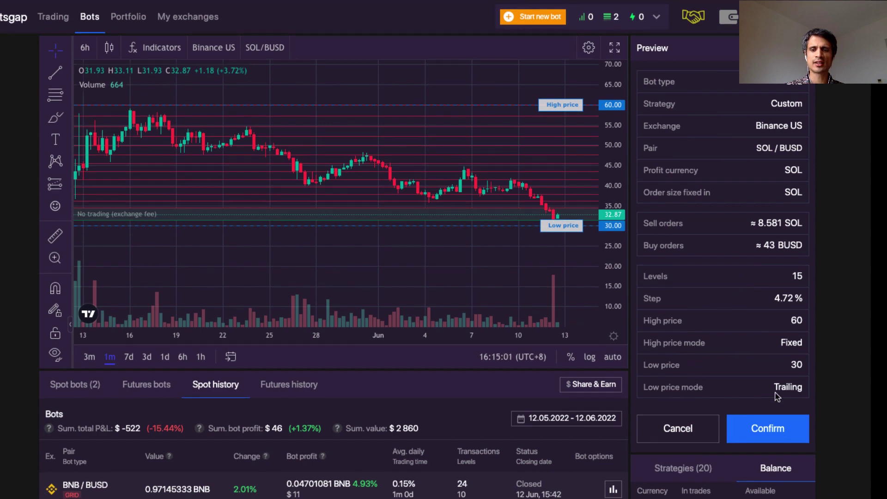
left_click(763, 435)
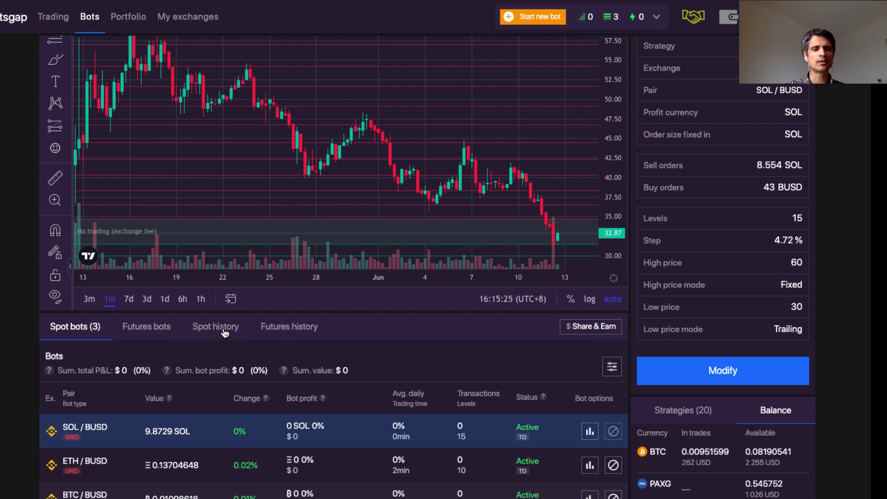
Find the closed BNB/BUSD bot in spot history and choose Modify and restart
left_click(224, 329)
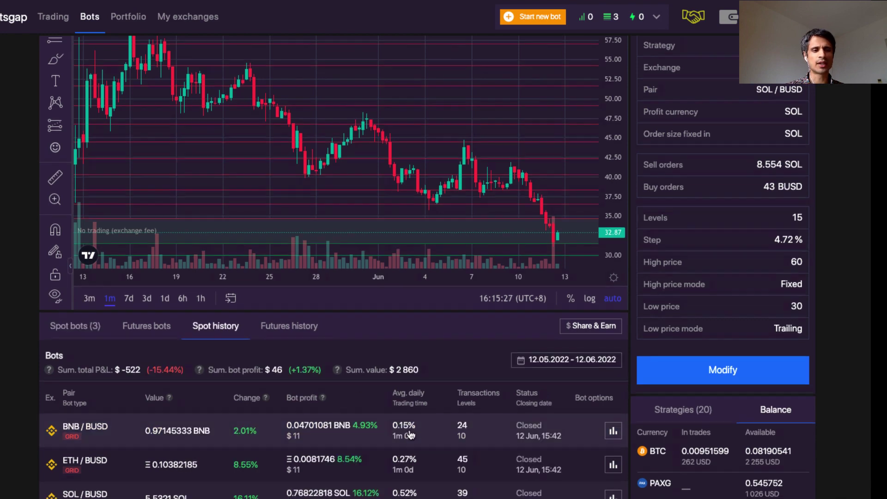
scroll(411, 434, "down", 1)
scroll(410, 435, "down", 1)
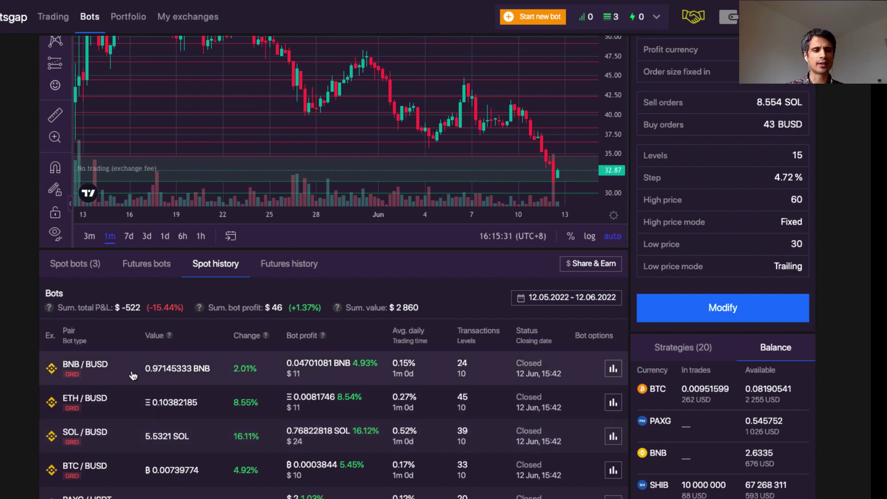
left_click(568, 377)
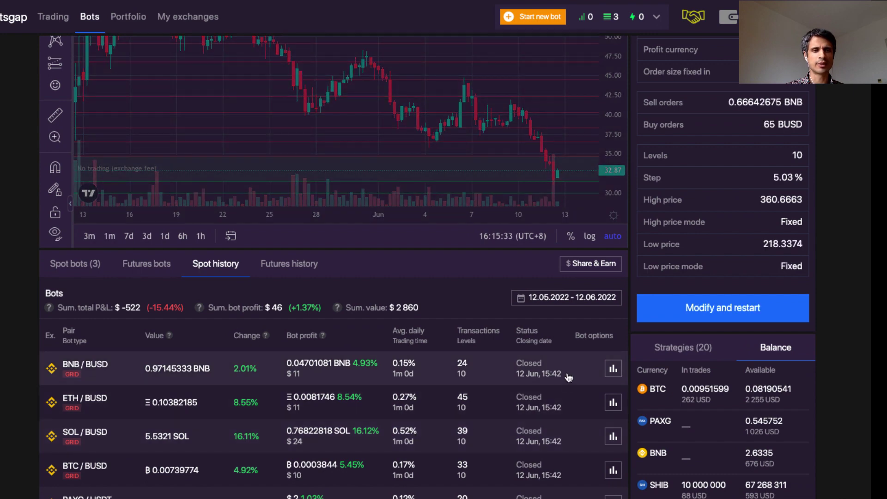
scroll(870, 296, "up", 3)
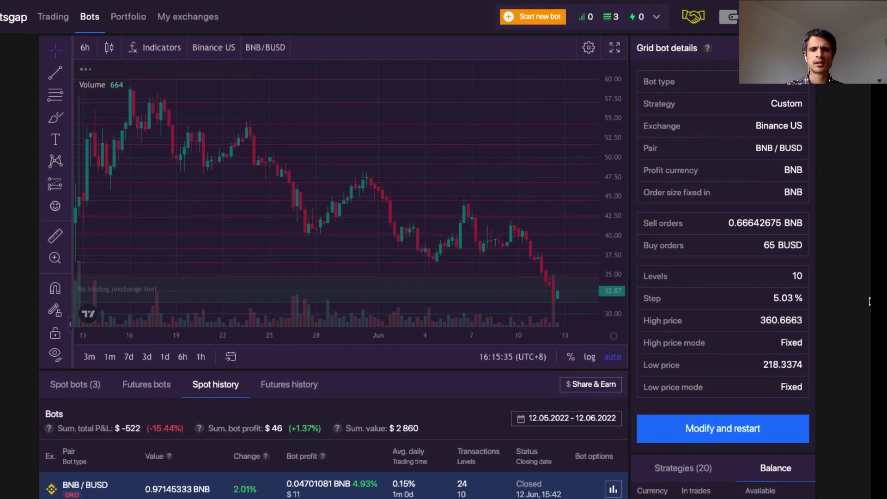
left_click(741, 432)
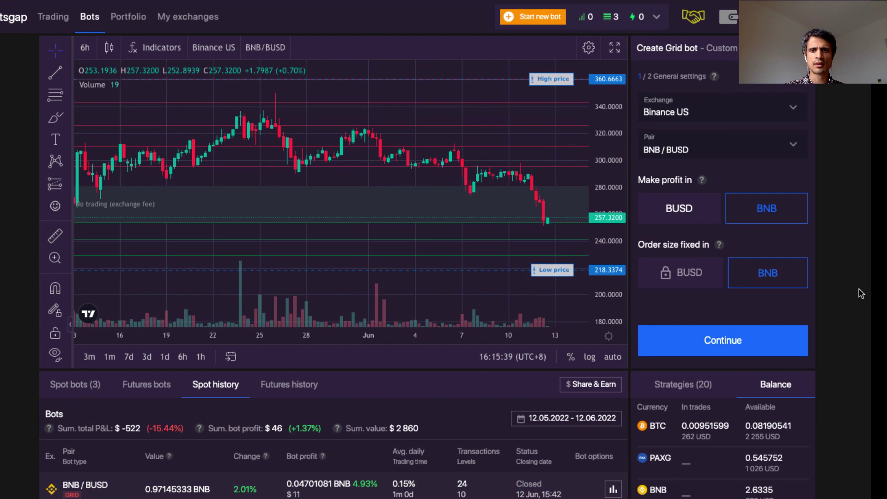
Set the BNB/BUSD grid's fixed high price to 350
left_click(724, 340)
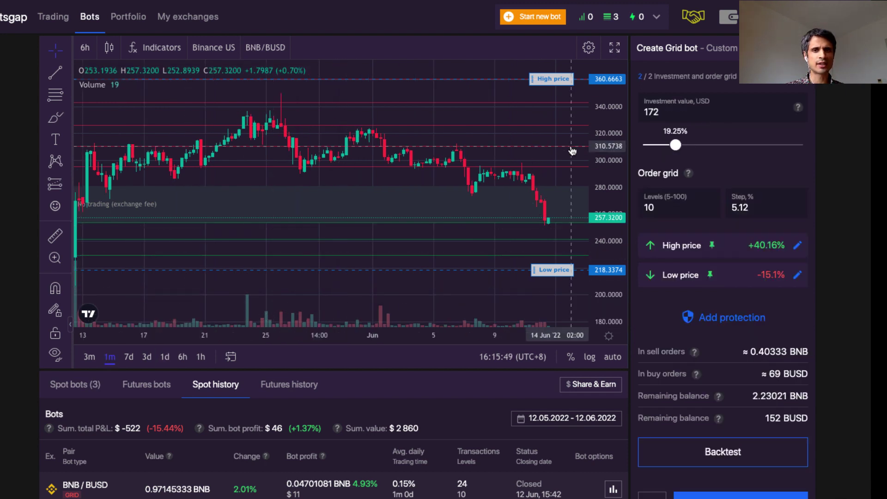
left_click_drag(564, 79, 563, 93)
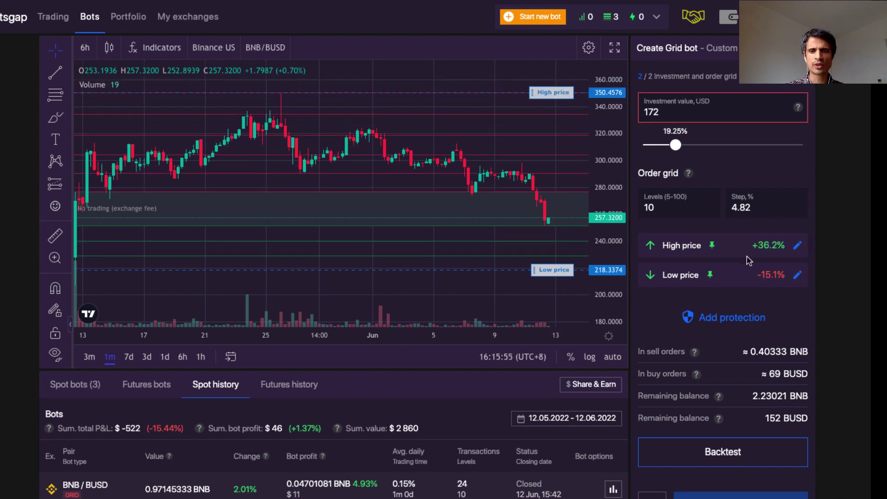
left_click(798, 246)
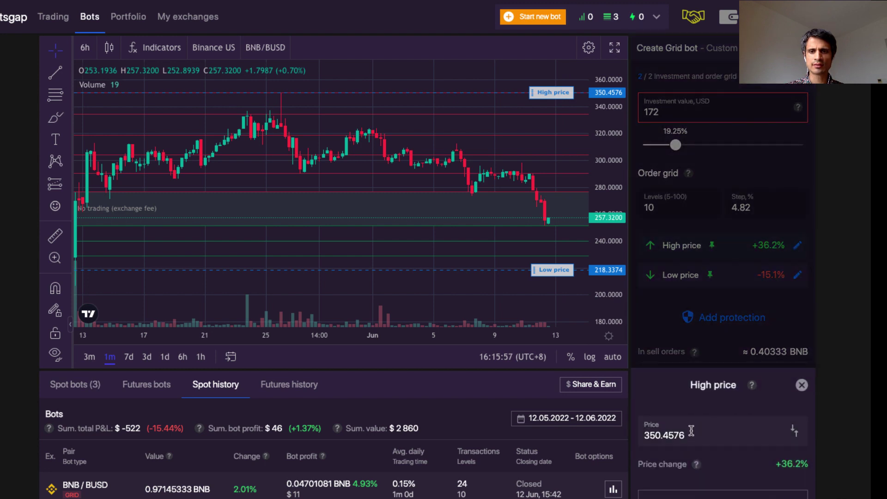
left_click(689, 435)
key("BackSpace")
key("BackSpace")
key("BackSpace")
key("BackSpace")
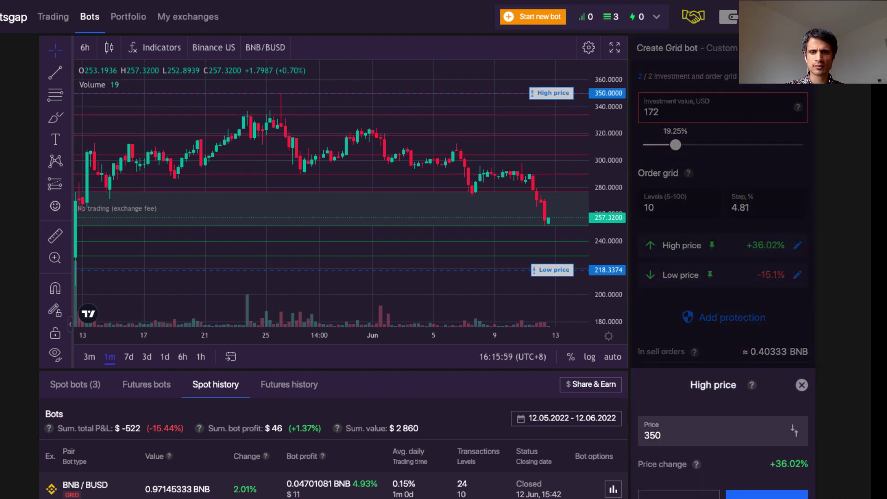
left_click(766, 493)
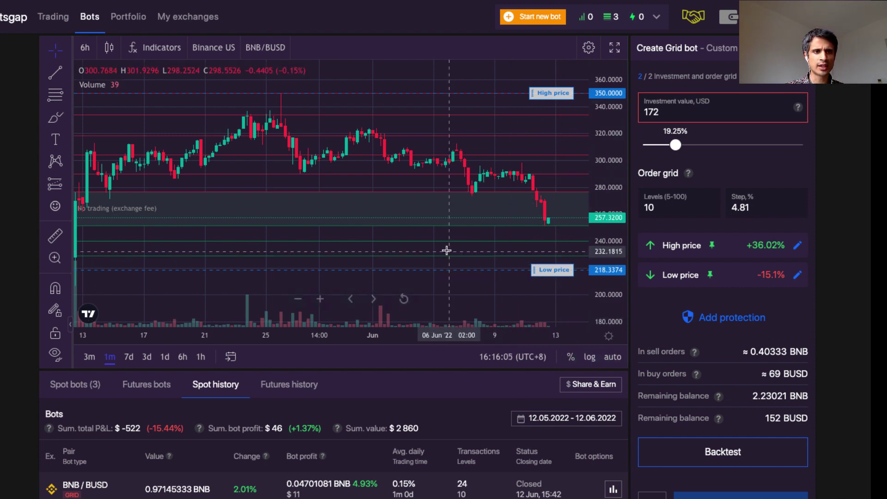
mouse_move(558, 275)
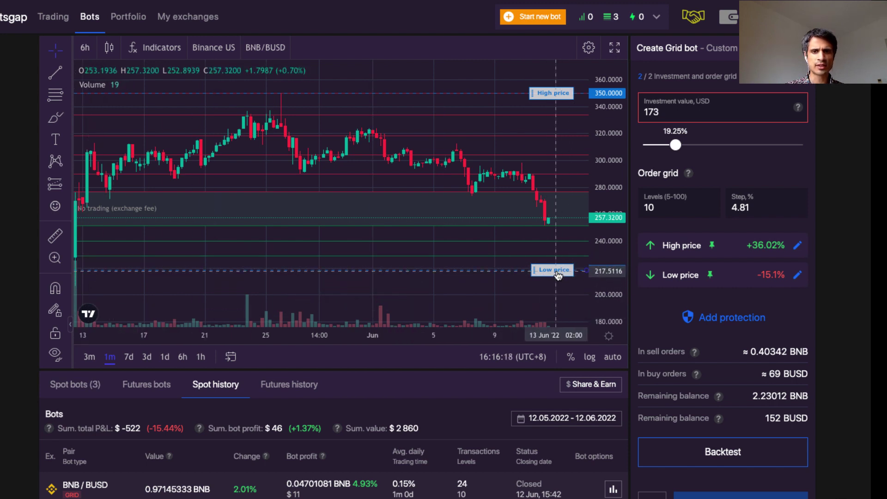
Raise the BNB/BUSD low price to about 250 and make it trailing
left_click_drag(559, 276, 568, 227)
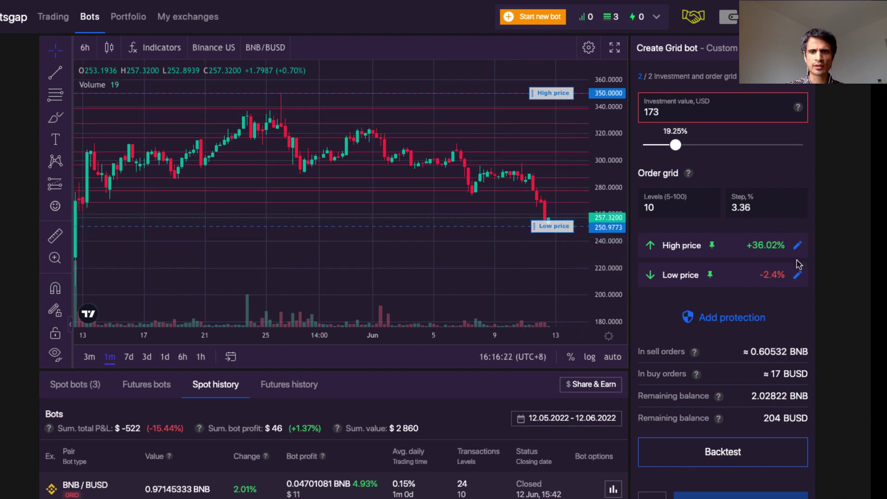
left_click(798, 275)
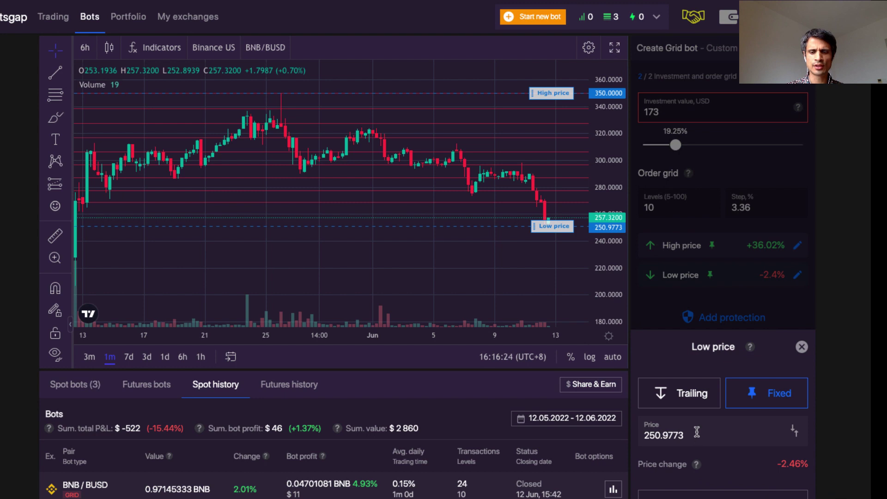
left_click(684, 394)
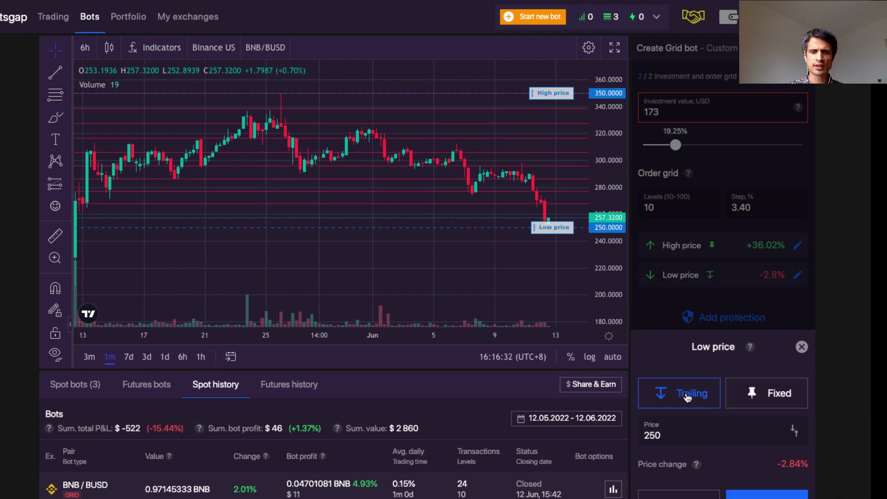
left_click(770, 497)
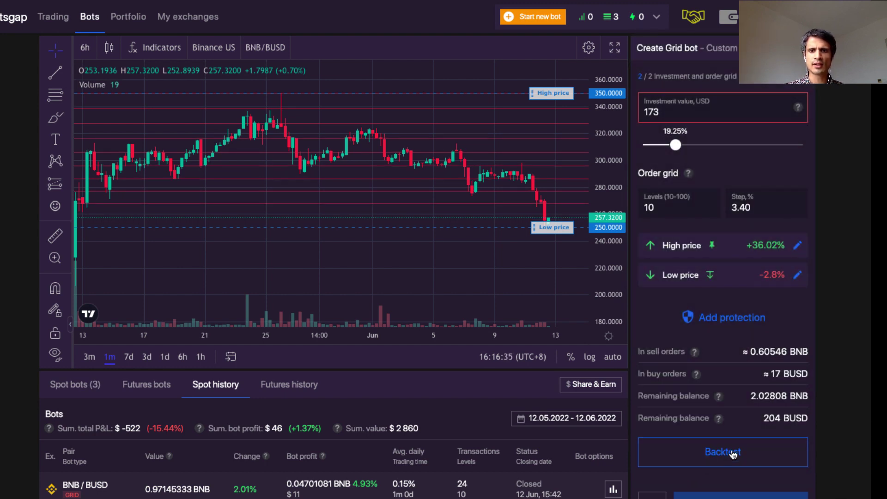
Backtest the BNB/BUSD grid at 10 levels, then at 15 levels
left_click(730, 452)
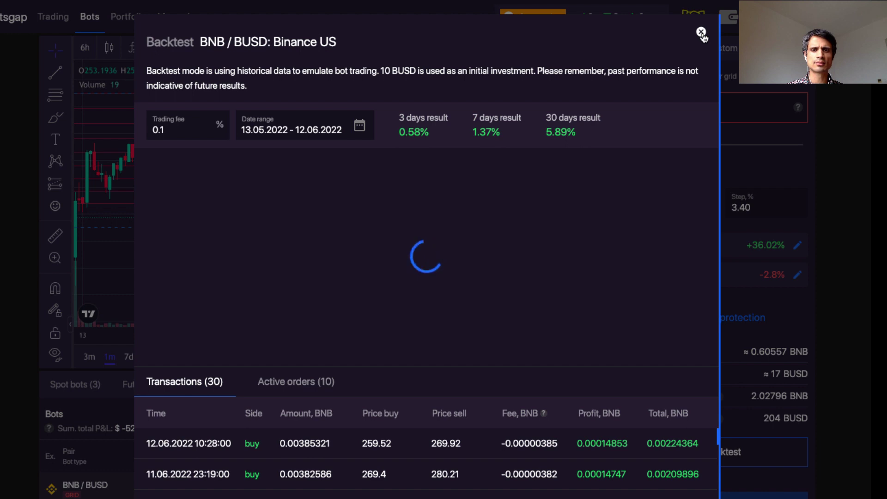
left_click(701, 32)
left_click(661, 208)
key("BackSpace")
type("5")
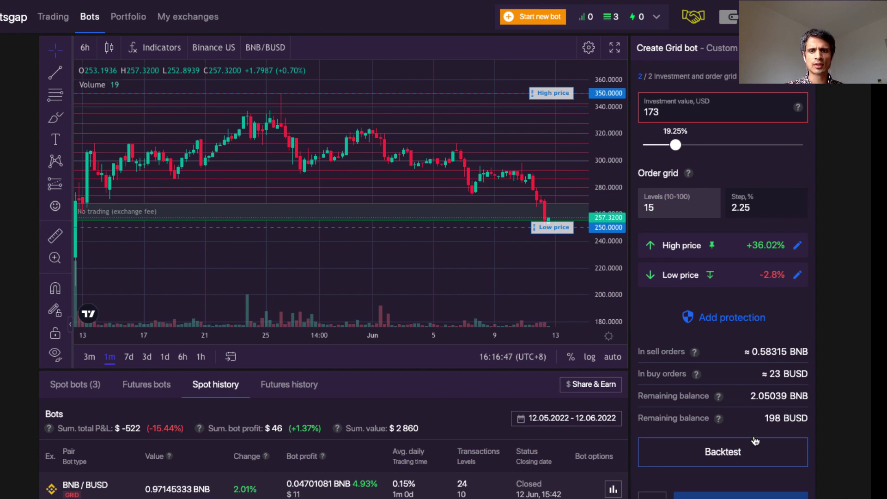
left_click(745, 453)
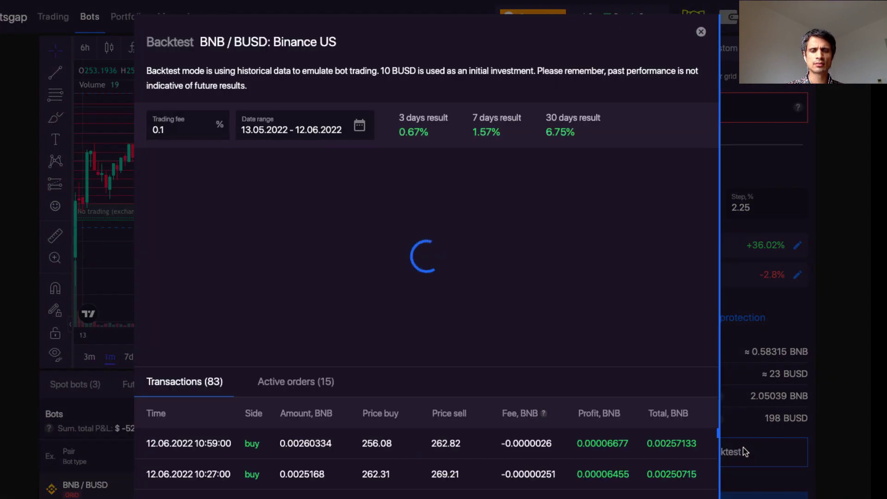
Change the BNB/BUSD grid to 20 levels and backtest it
left_click(702, 32)
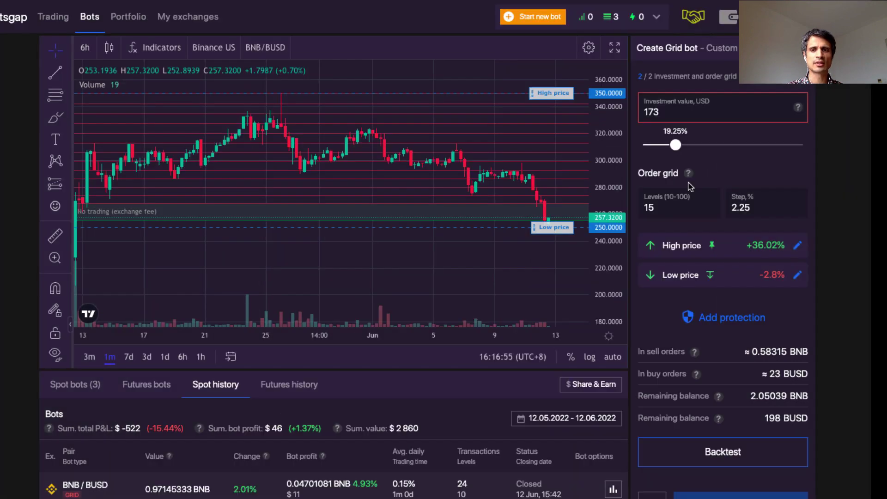
left_click(673, 207)
key("BackSpace")
key("BackSpace")
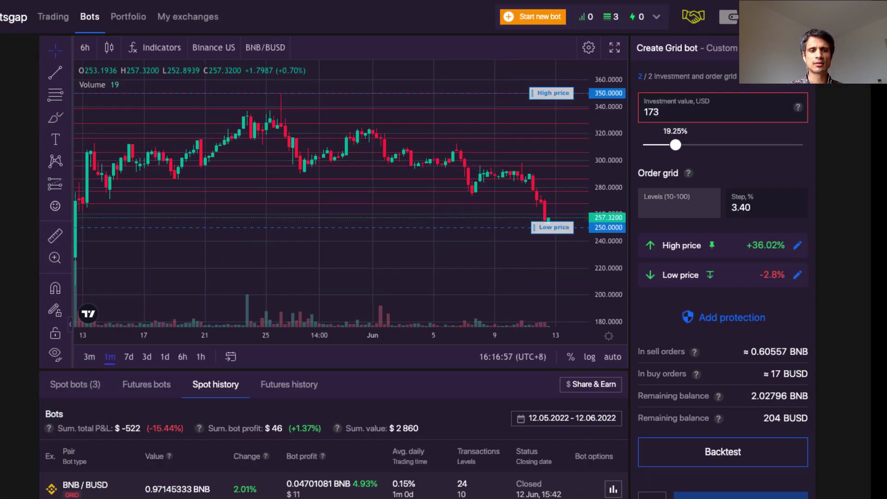
type("20")
left_click(714, 452)
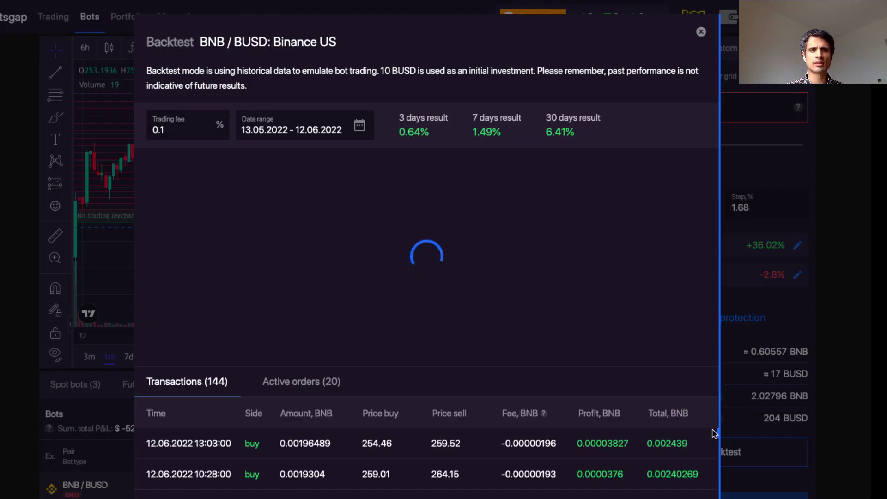
Change the BNB/BUSD grid to 25 levels and backtest it
left_click(701, 32)
left_click(681, 214)
key("BackSpace")
type("5")
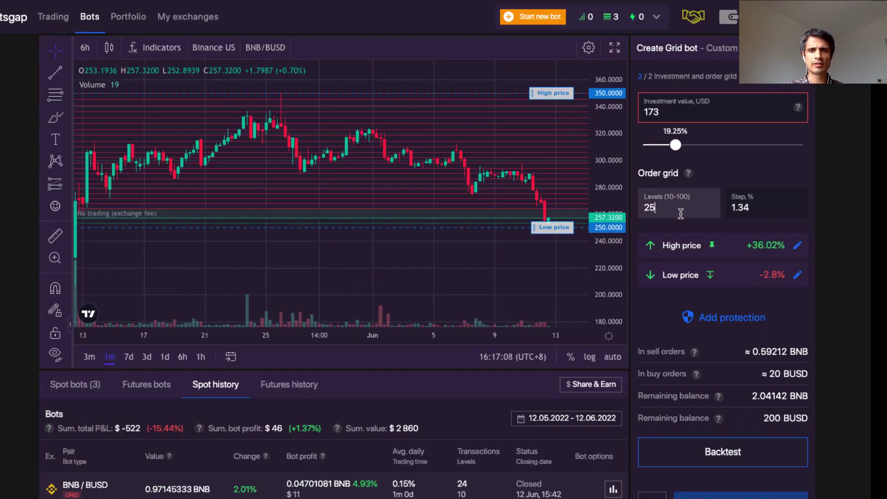
left_click(736, 451)
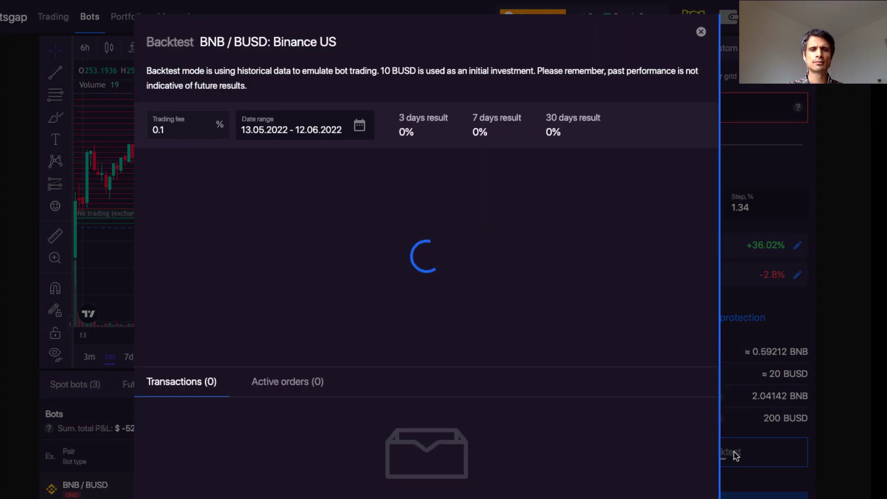
Set the BNB/BUSD grid back to 15 levels and backtest it once more
left_click(701, 31)
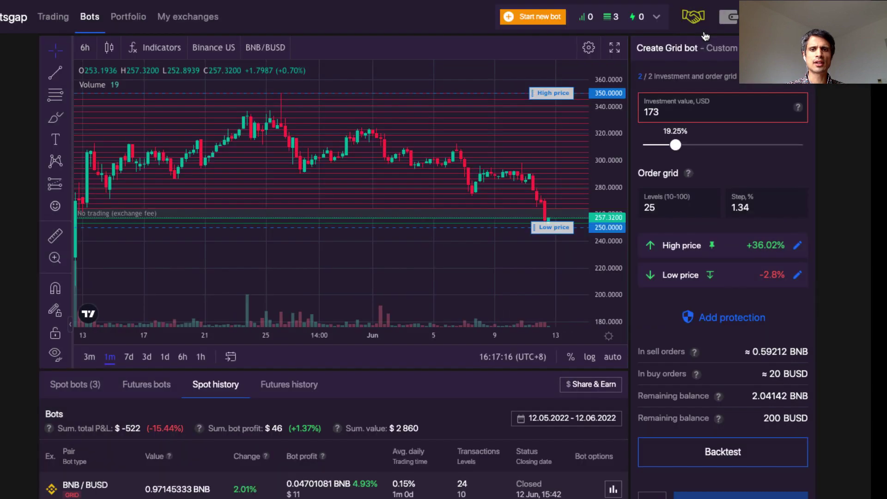
left_click(671, 211)
key("BackSpace")
key("BackSpace")
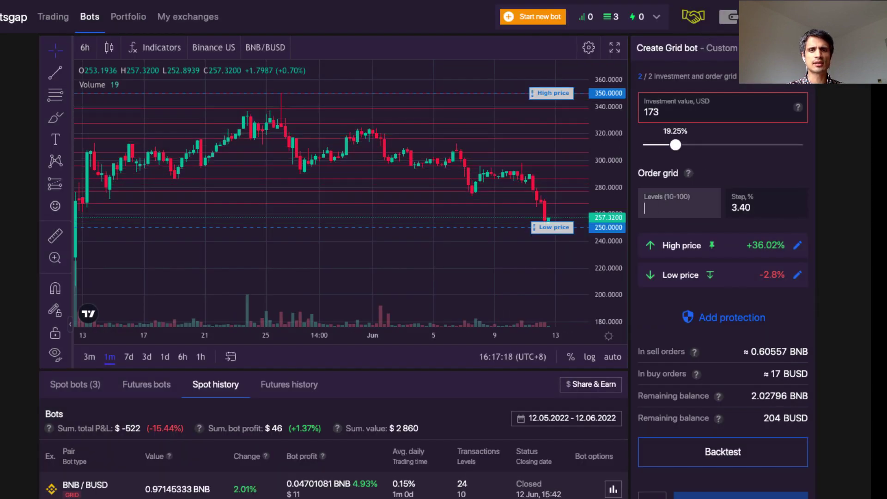
type("15")
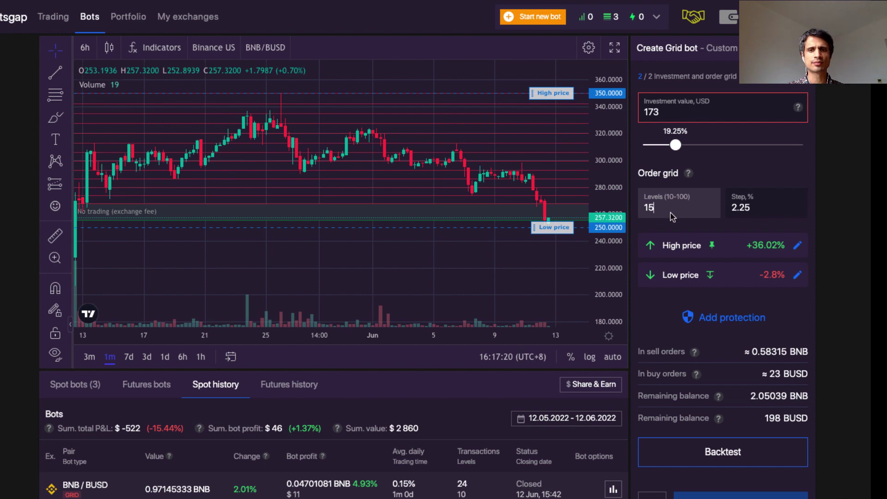
left_click(704, 458)
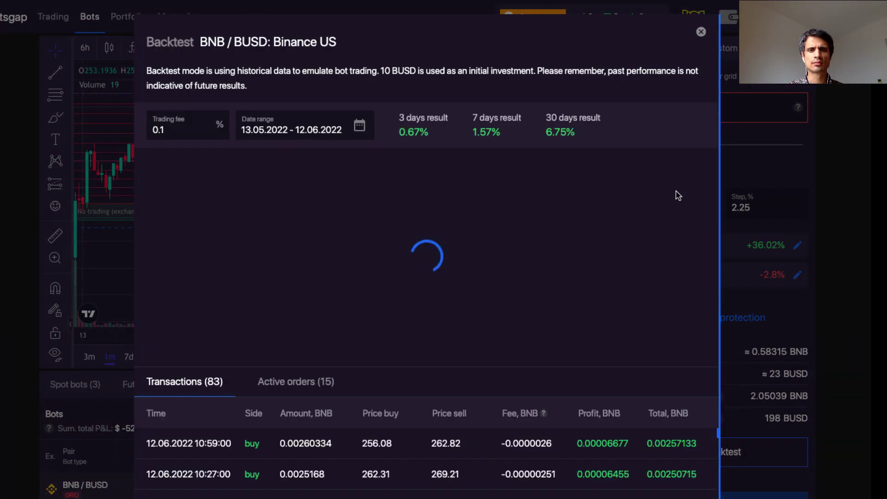
left_click(701, 32)
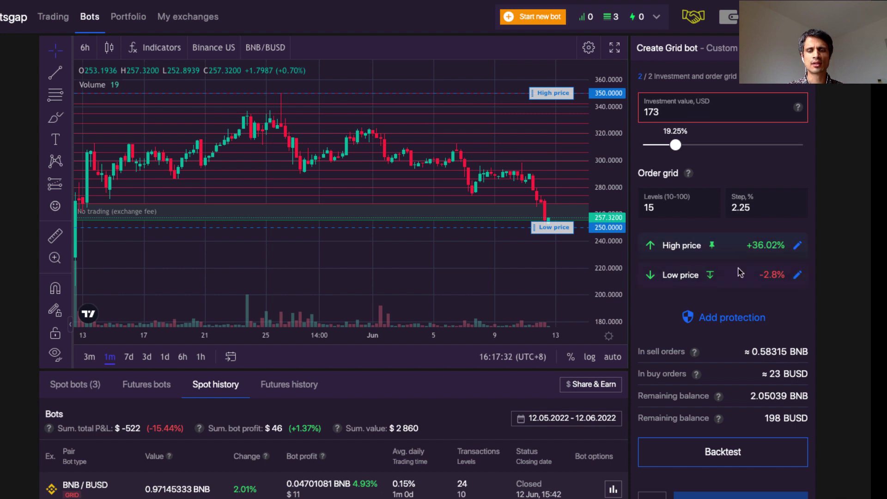
Change the BNB/BUSD investment from 173 to 300 and open the bot preview
left_click(706, 106)
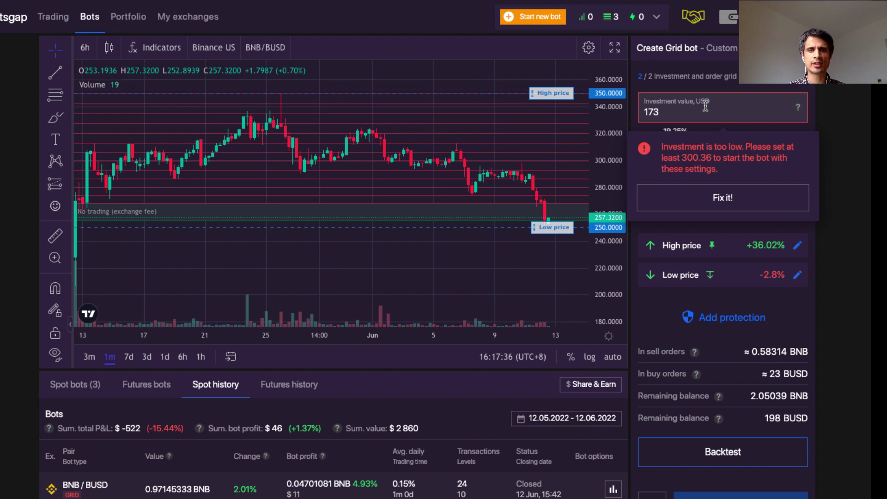
key("BackSpace")
key("BackSpace")
key("BackSpace")
type("300")
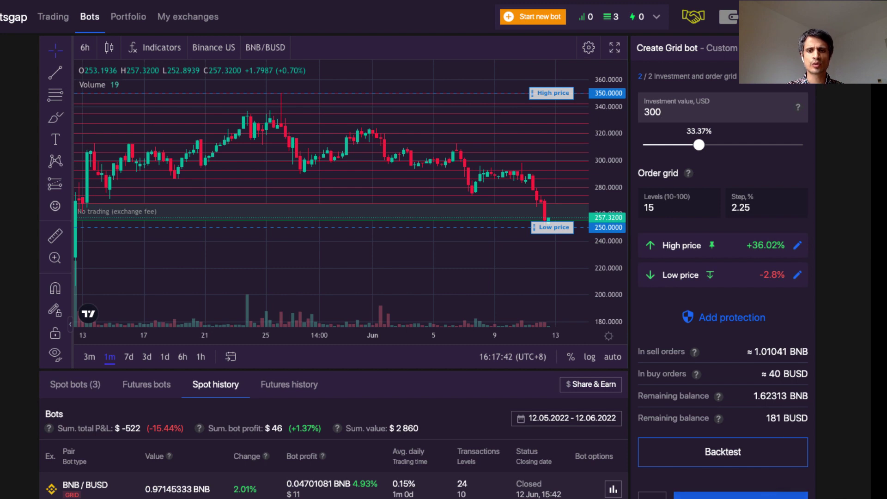
left_click(741, 494)
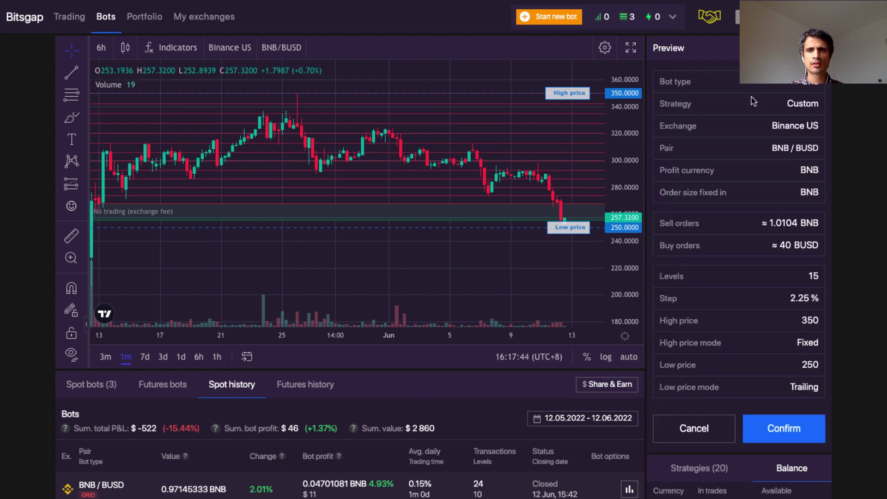